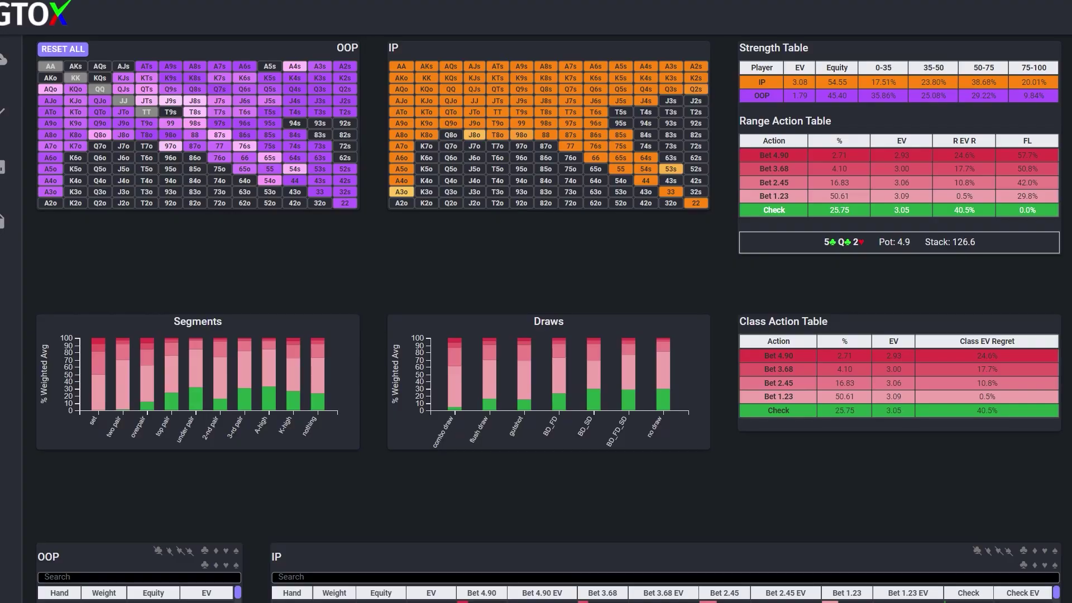
View the IP hands in each Strength Table equity bucket in turn: 0-35, 35-50, 50-75 and 75-100.
{"action": "mouse_move", "coordinate": [881, 93]}
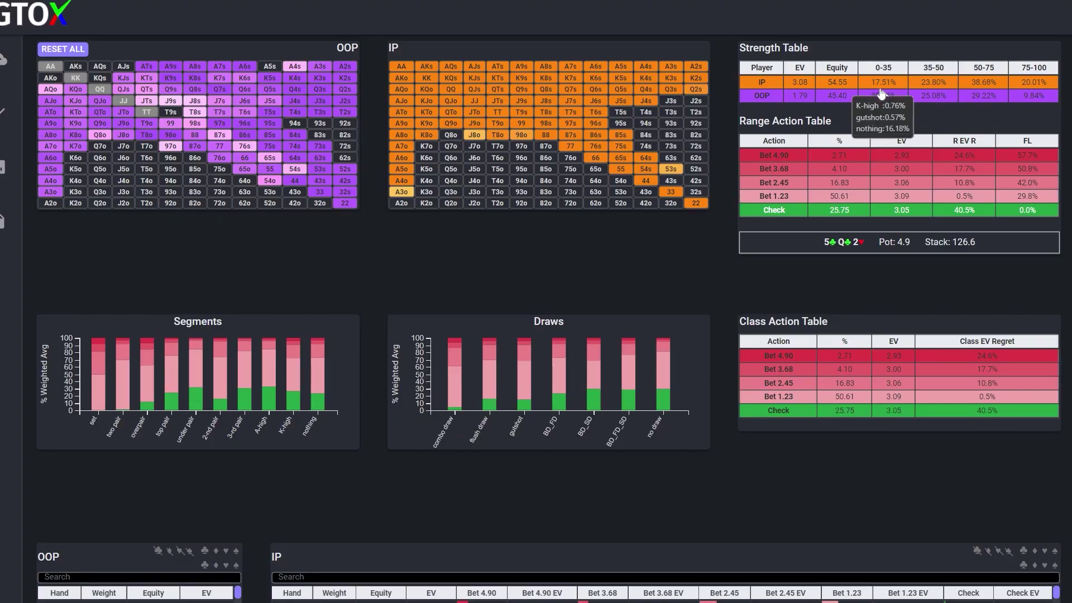
{"action": "left_click", "coordinate": [882, 89]}
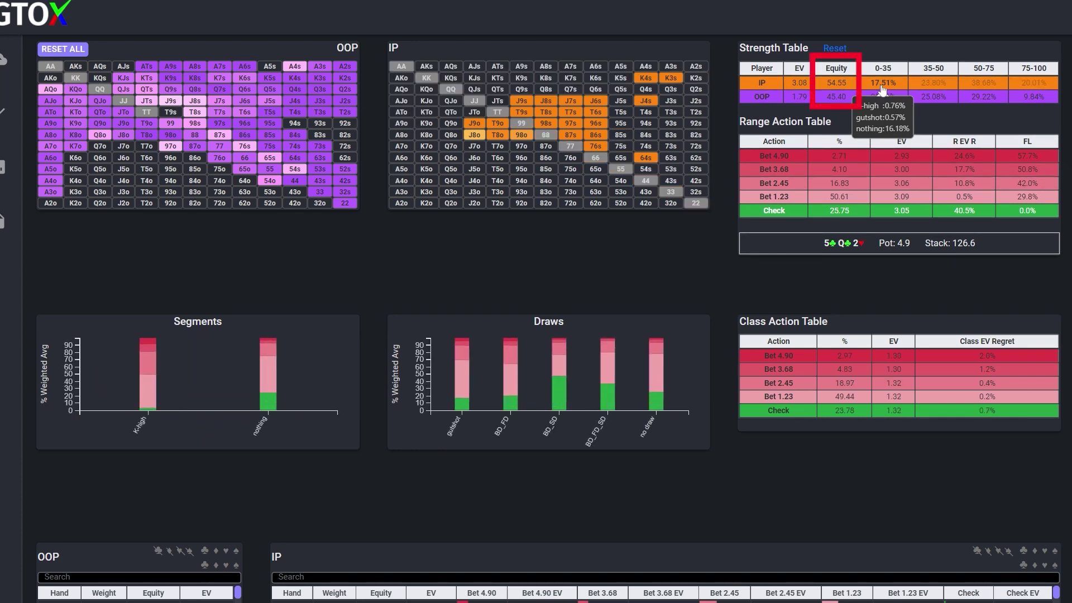
{"action": "left_click", "coordinate": [933, 87]}
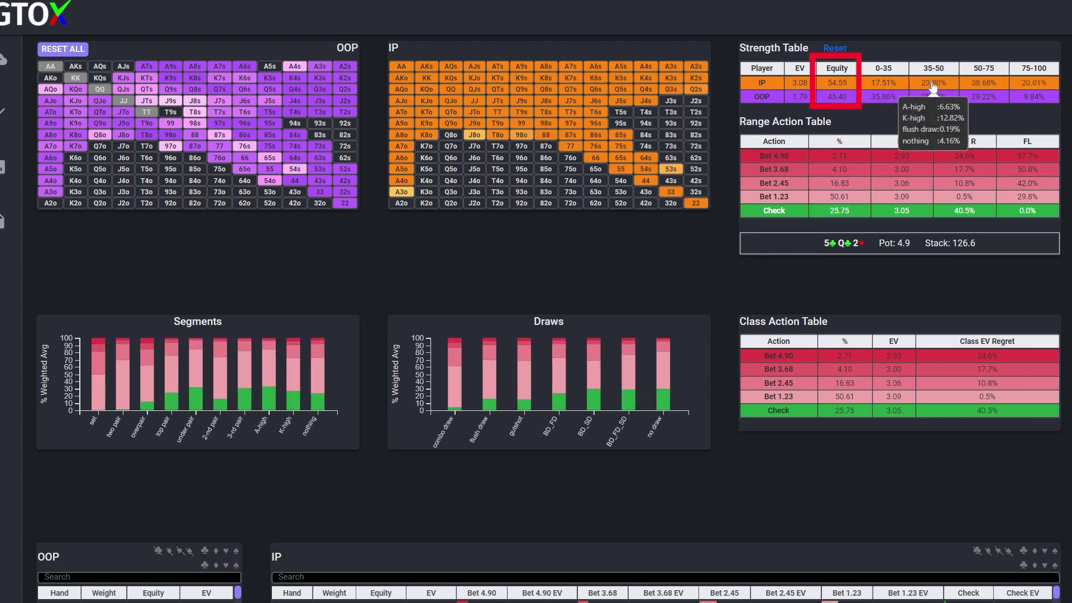
{"action": "left_click", "coordinate": [933, 86]}
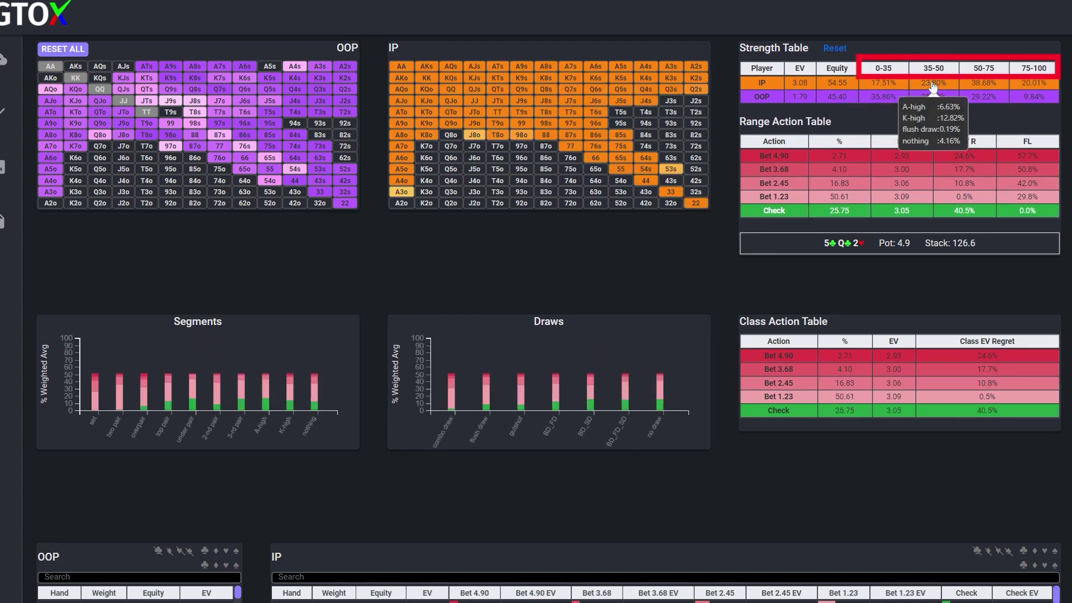
{"action": "left_click", "coordinate": [981, 84]}
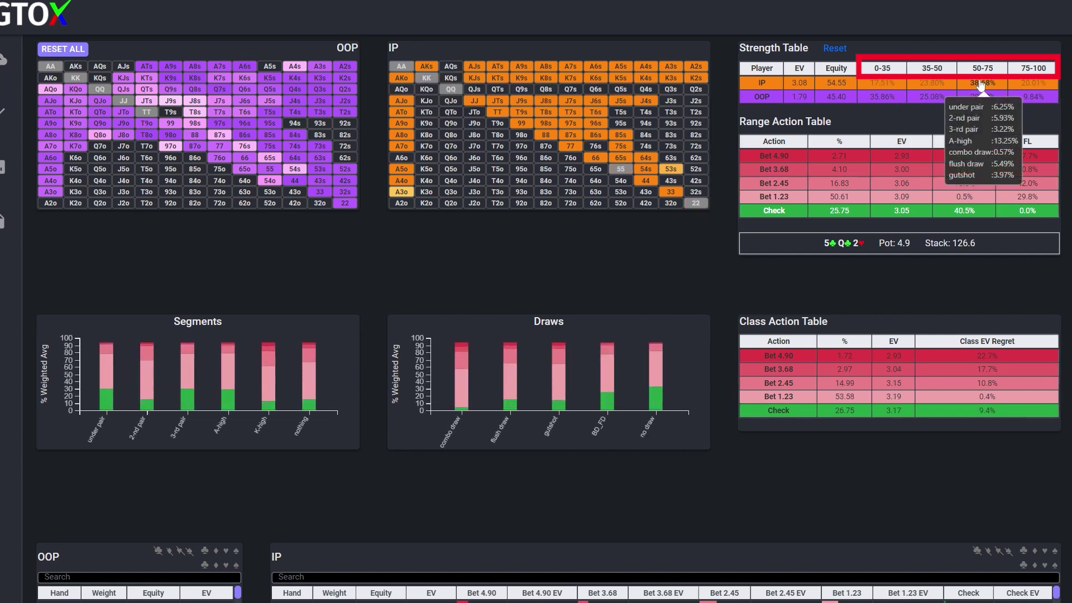
{"action": "left_click", "coordinate": [981, 84]}
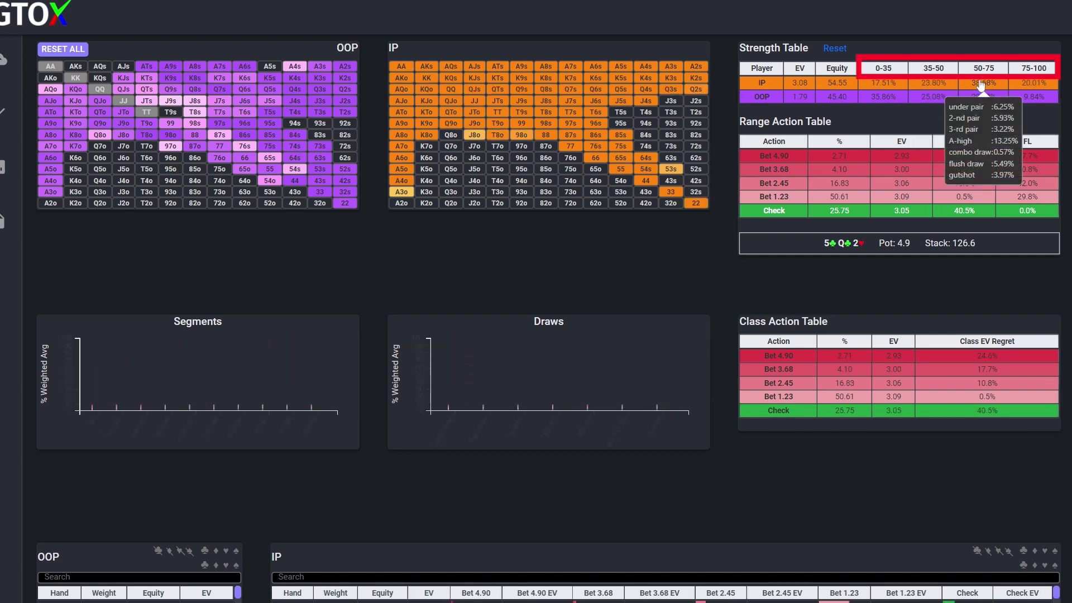
{"action": "left_click", "coordinate": [1028, 87]}
{"action": "left_click", "coordinate": [1028, 86]}
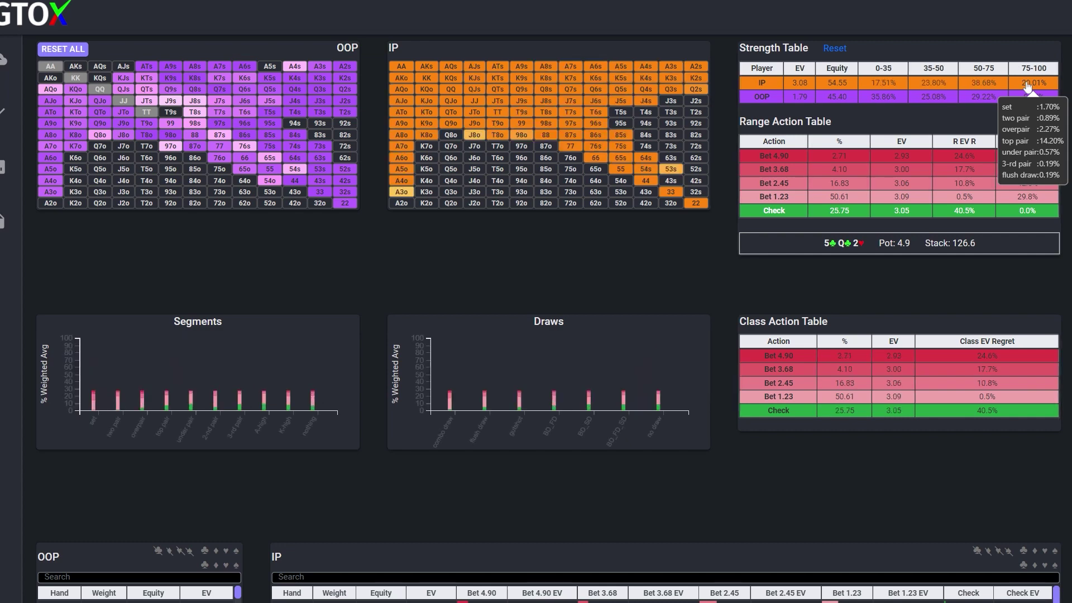
View the OOP hands in each Strength Table equity bucket in turn, from 75-100 down to 0-35.
{"action": "left_click", "coordinate": [1031, 100]}
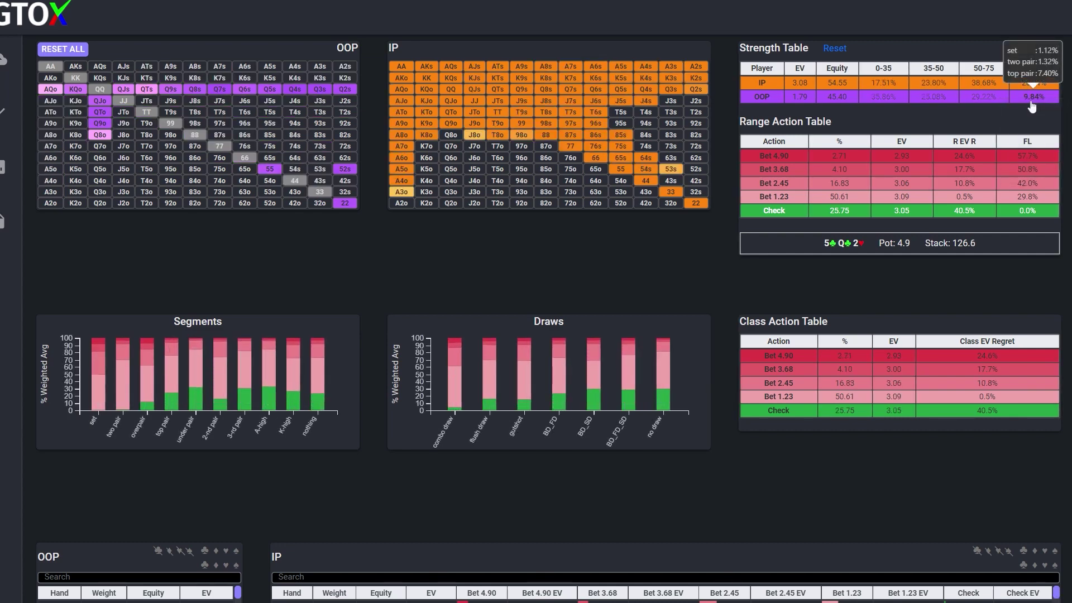
{"action": "left_click", "coordinate": [1031, 104]}
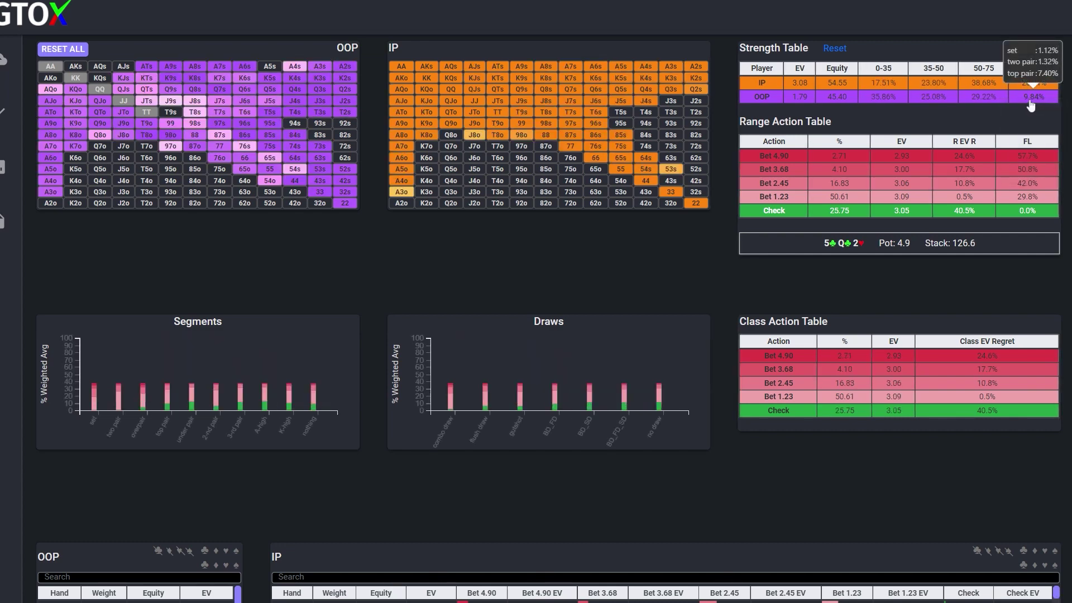
{"action": "left_click", "coordinate": [986, 100]}
{"action": "left_click", "coordinate": [987, 101]}
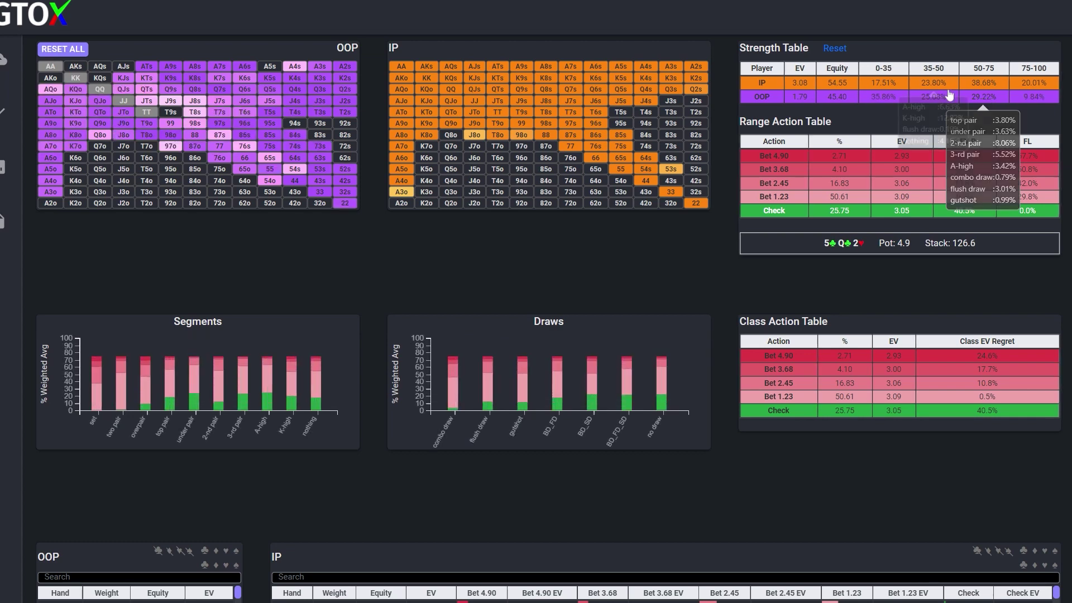
{"action": "left_click", "coordinate": [939, 97]}
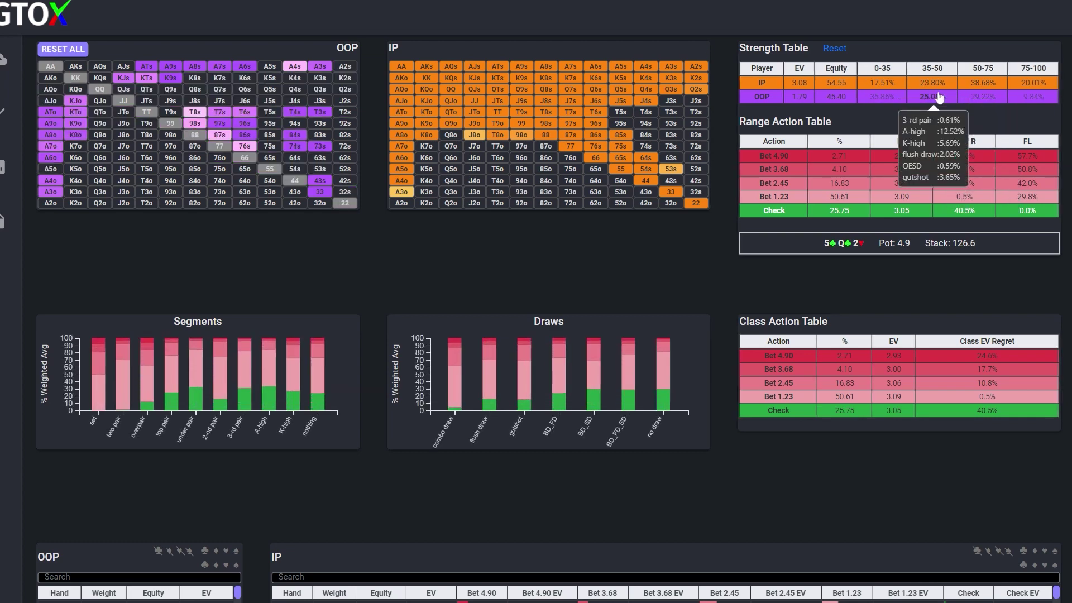
{"action": "left_click", "coordinate": [939, 97]}
{"action": "left_click", "coordinate": [890, 98]}
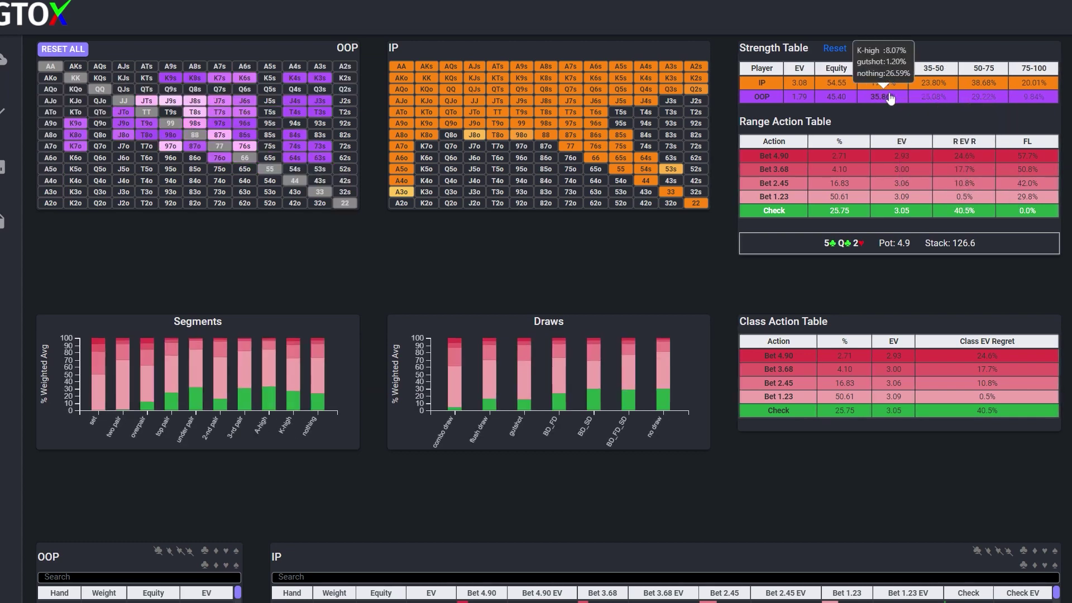
{"action": "left_click", "coordinate": [890, 98]}
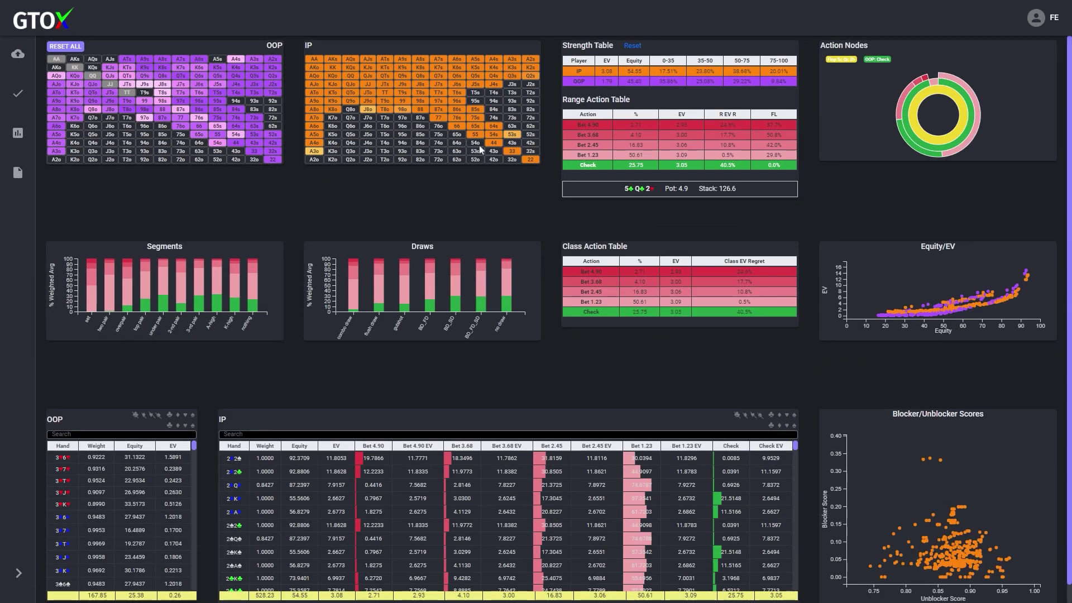
Filter the IP range to A7o, isolate its 7♦A♠ combo in the hand table, and clear the combo filter.
{"action": "mouse_move", "coordinate": [418, 136]}
{"action": "left_click", "coordinate": [316, 118]}
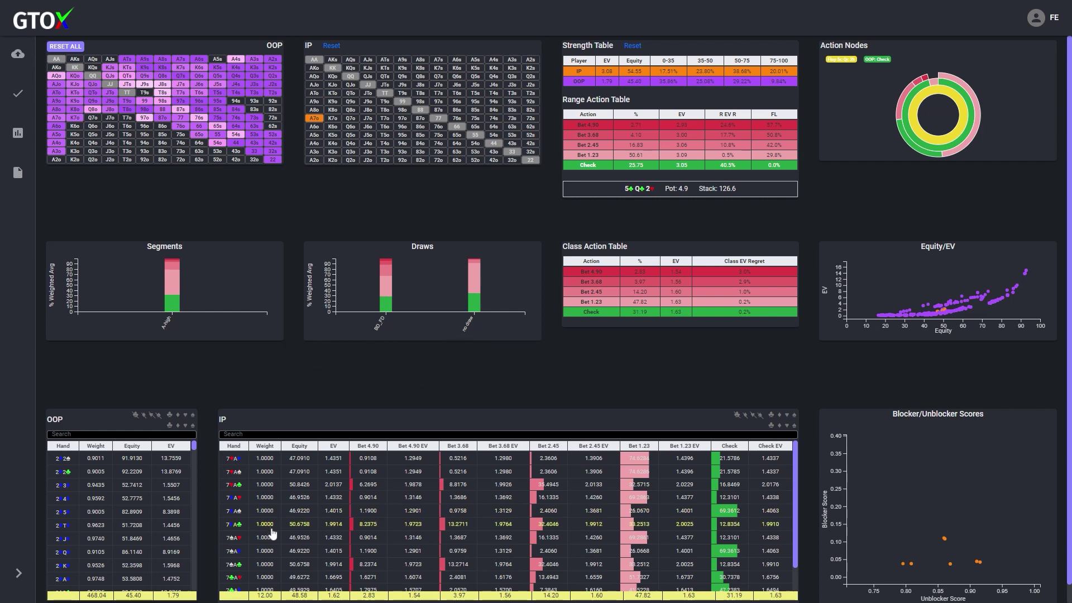
{"action": "left_click", "coordinate": [266, 513]}
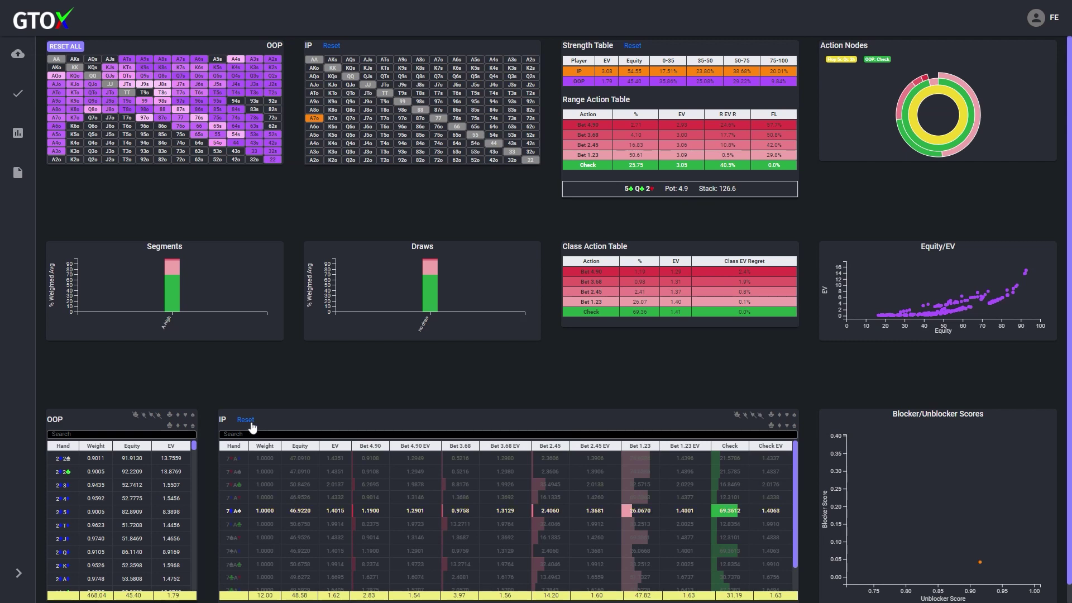
{"action": "left_click", "coordinate": [250, 423]}
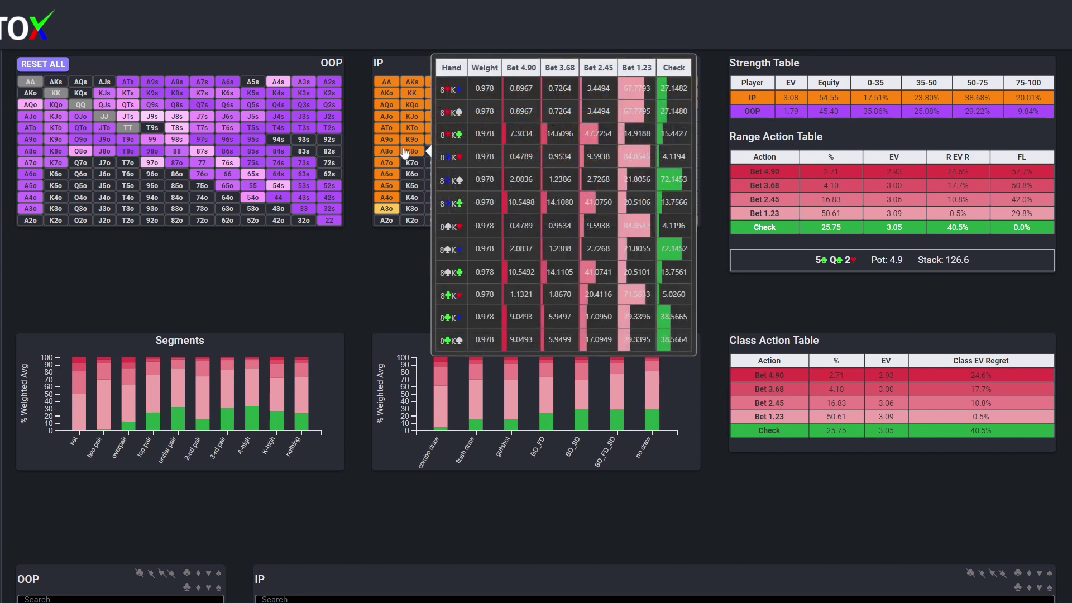
Examine the per-combo betting and checking frequencies of hands across the IP range matrix, including QQ, A9s, 66 and 88.
{"action": "mouse_move", "coordinate": [422, 117]}
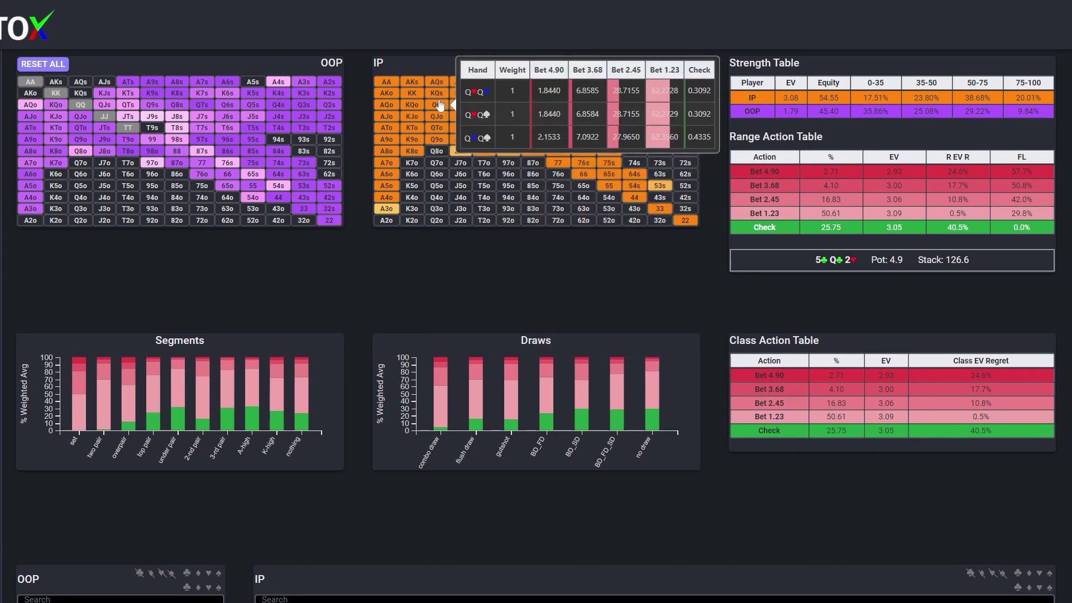
{"action": "mouse_move", "coordinate": [501, 91]}
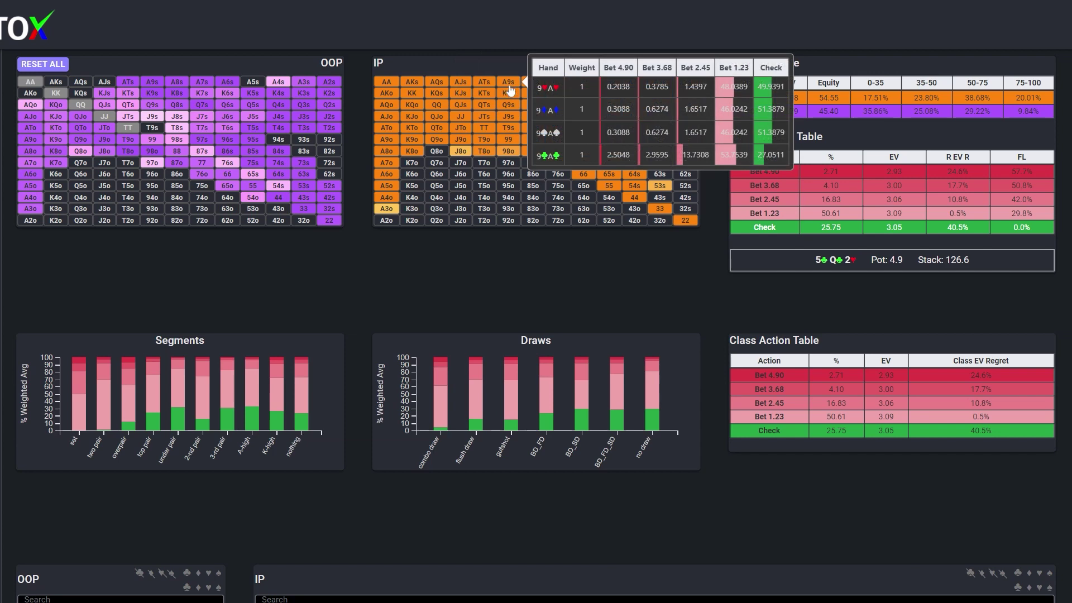
{"action": "mouse_move", "coordinate": [575, 87]}
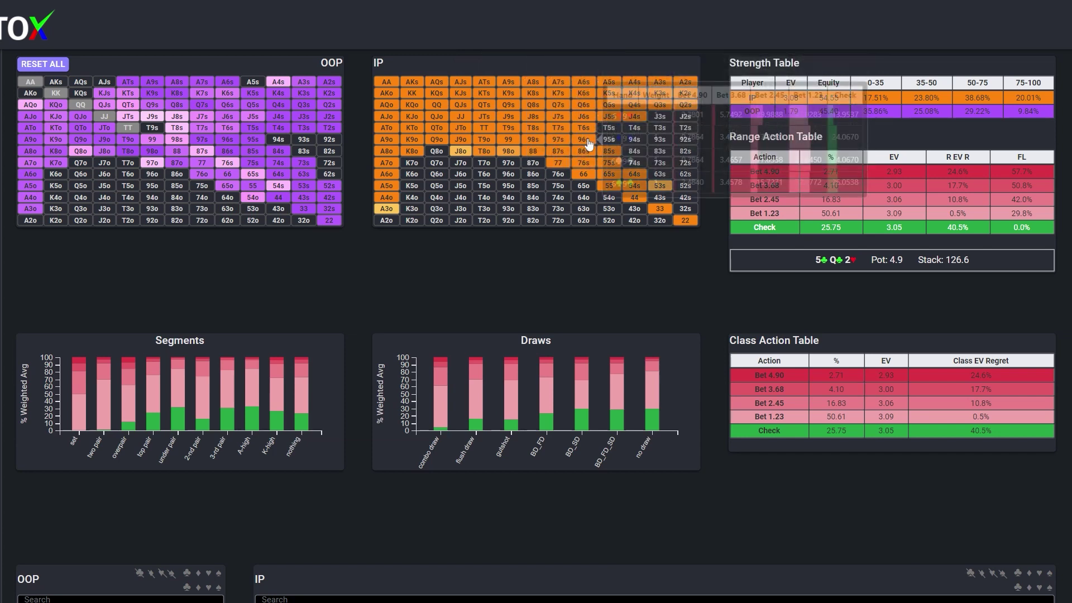
{"action": "mouse_move", "coordinate": [656, 186]}
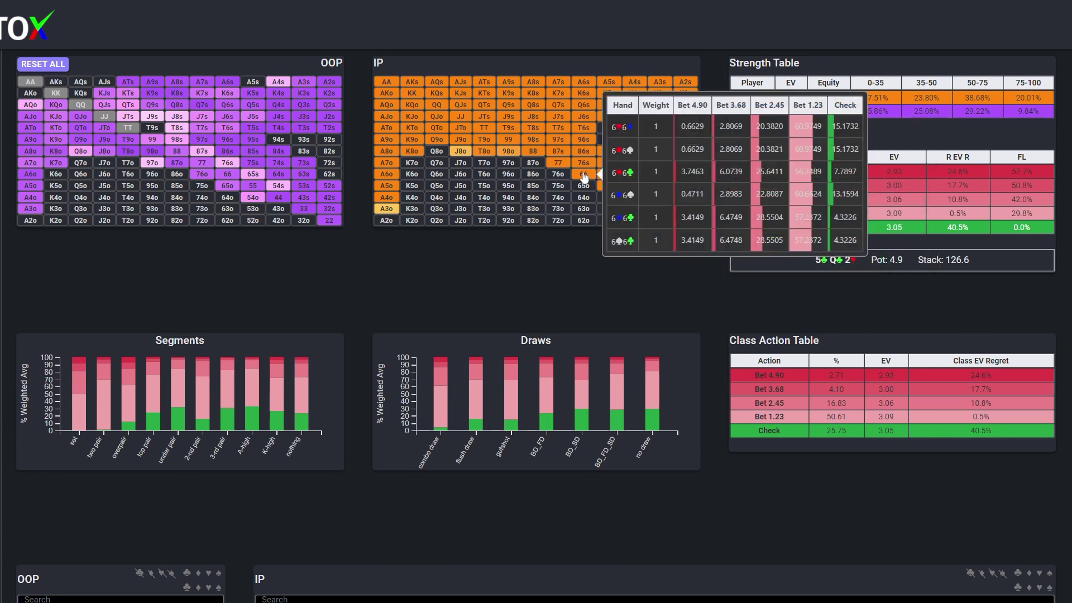
{"action": "mouse_move", "coordinate": [543, 154]}
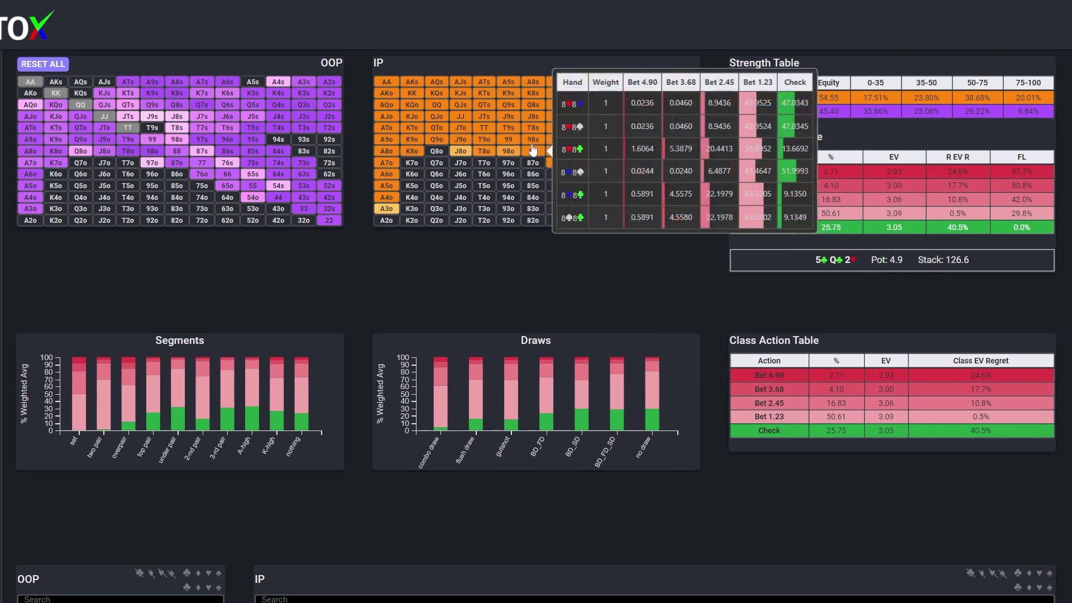
{"action": "mouse_move", "coordinate": [489, 144]}
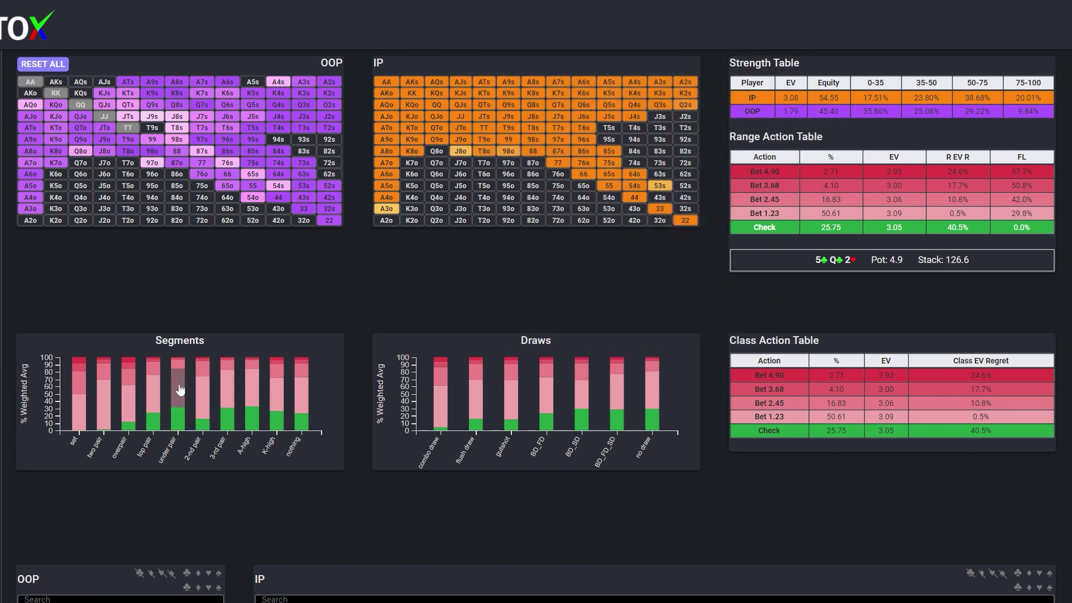
Filter the Segments chart to under pair and 2-nd pair hands, and reset the chart filter.
{"action": "left_click", "coordinate": [180, 389]}
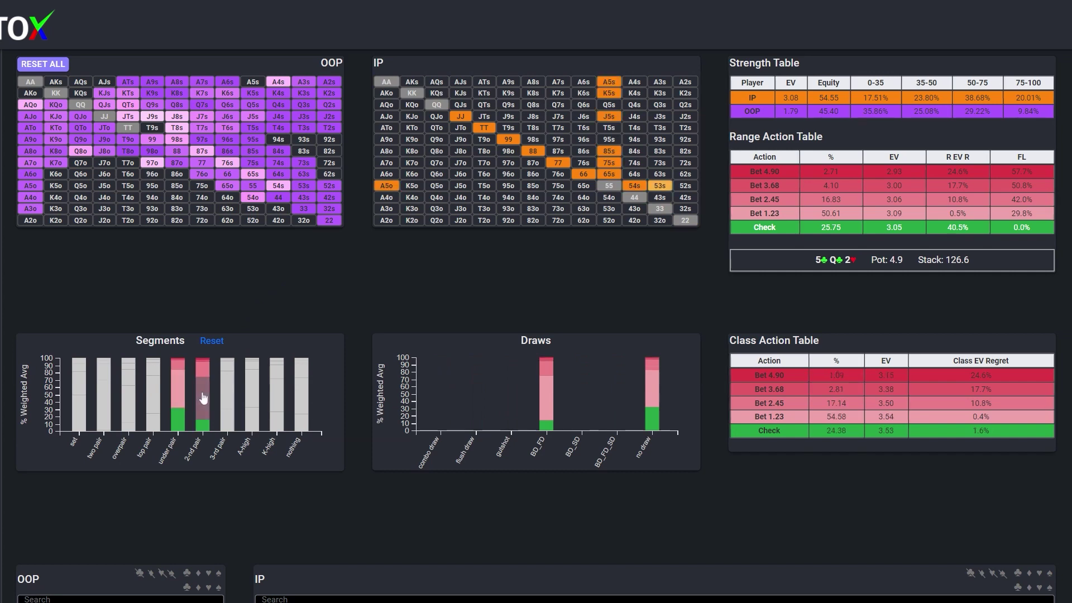
{"action": "left_click", "coordinate": [212, 341]}
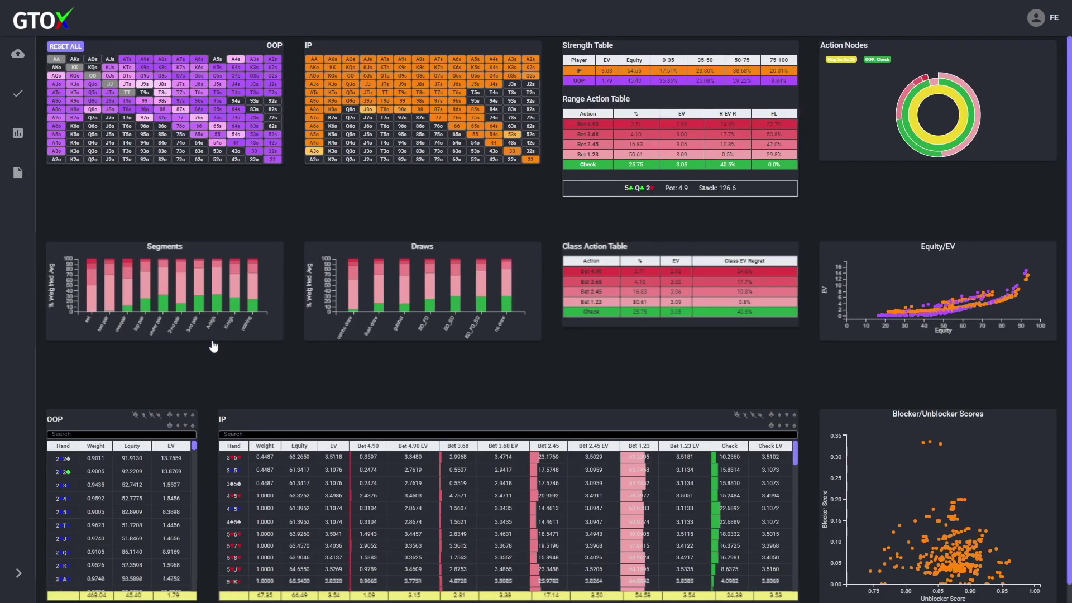
Follow IP's check to the 5♥ turn and filter the OOP range to JTo.
{"action": "left_click", "coordinate": [581, 166]}
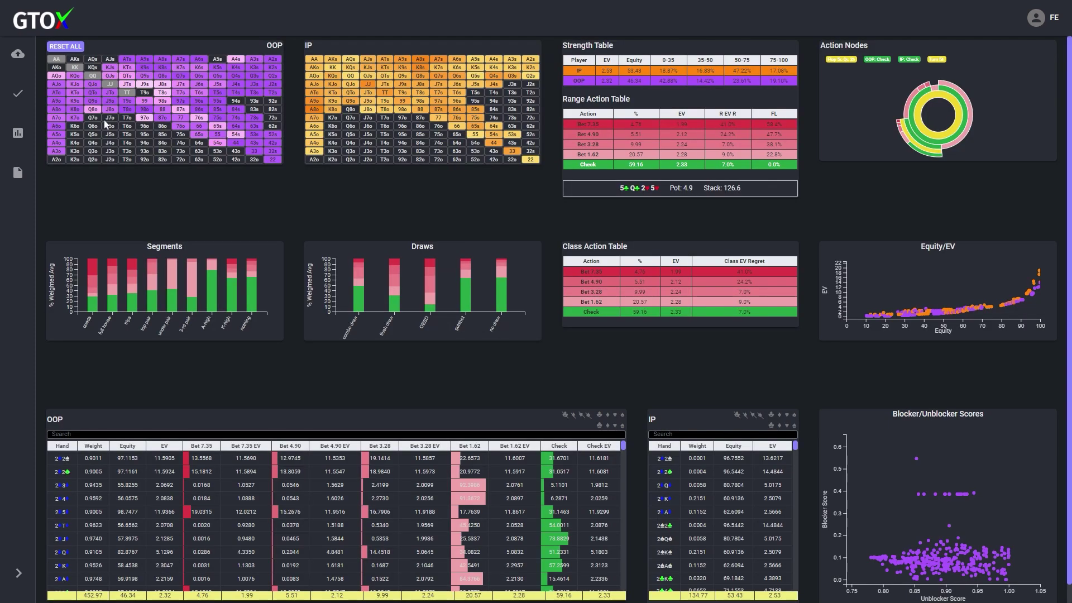
{"action": "left_click", "coordinate": [111, 93]}
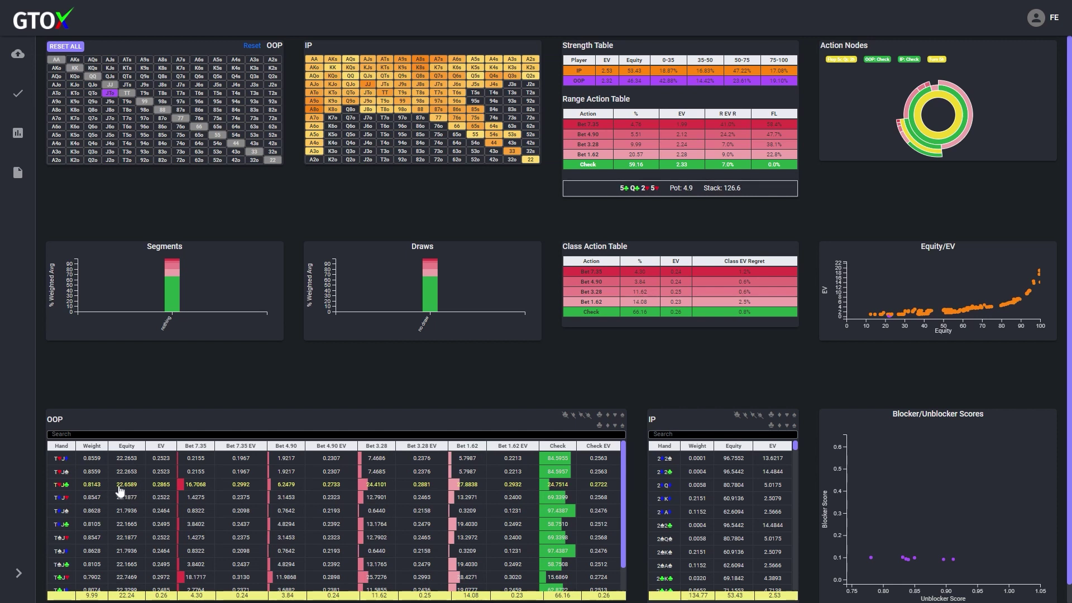
Isolate the T♣J♥ combo in the OOP hand table, clear that combo filter, and add J8o to the OOP range filter.
{"action": "scroll", "coordinate": [101, 553], "scroll_direction": "down", "scroll_amount": 1}
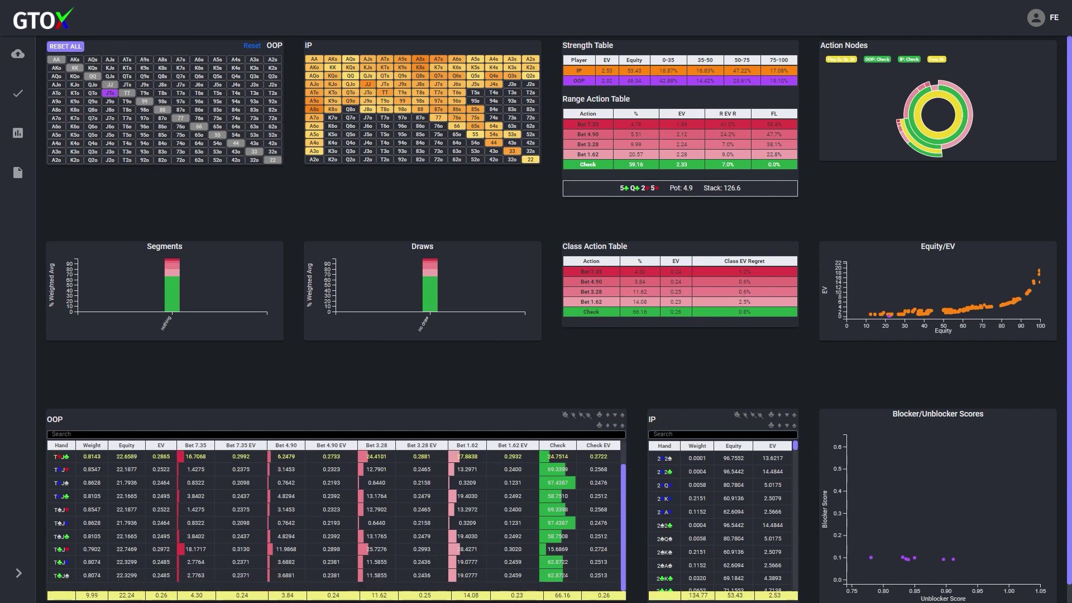
{"action": "left_click", "coordinate": [100, 551]}
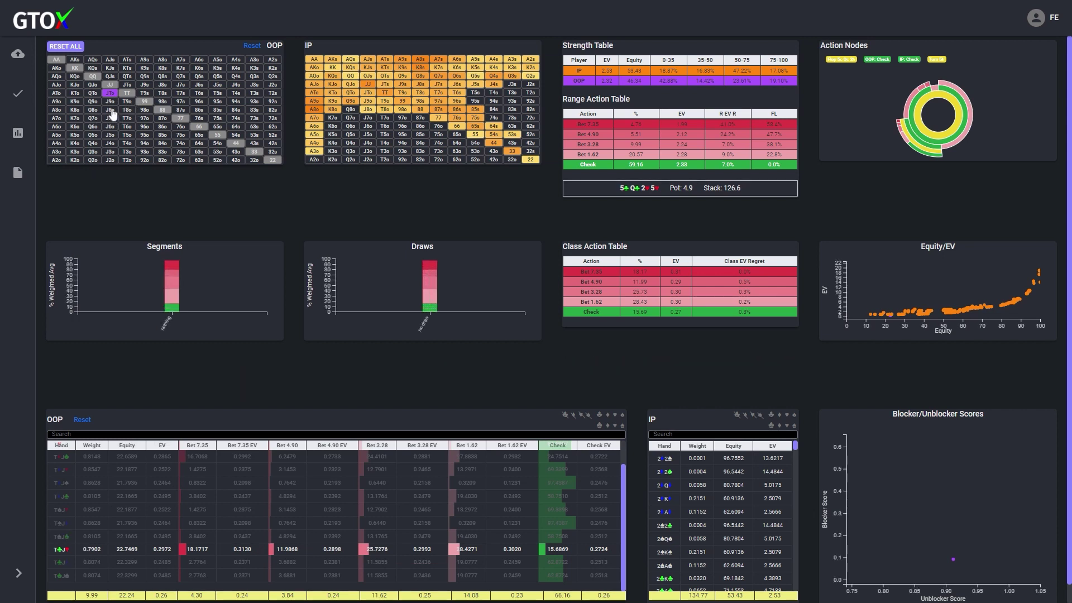
{"action": "left_click", "coordinate": [111, 468]}
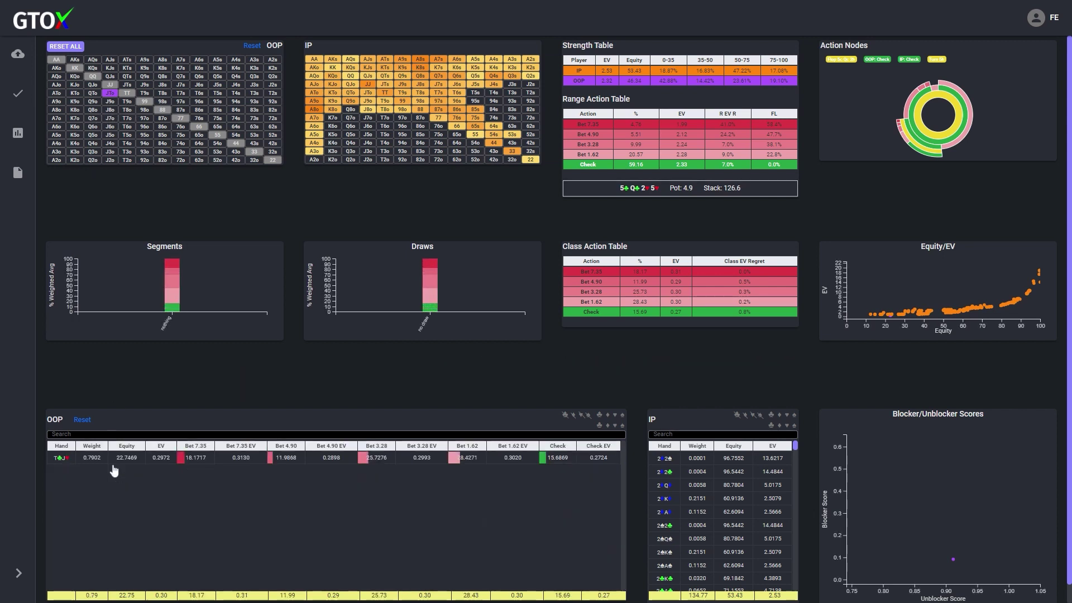
{"action": "left_click", "coordinate": [82, 423]}
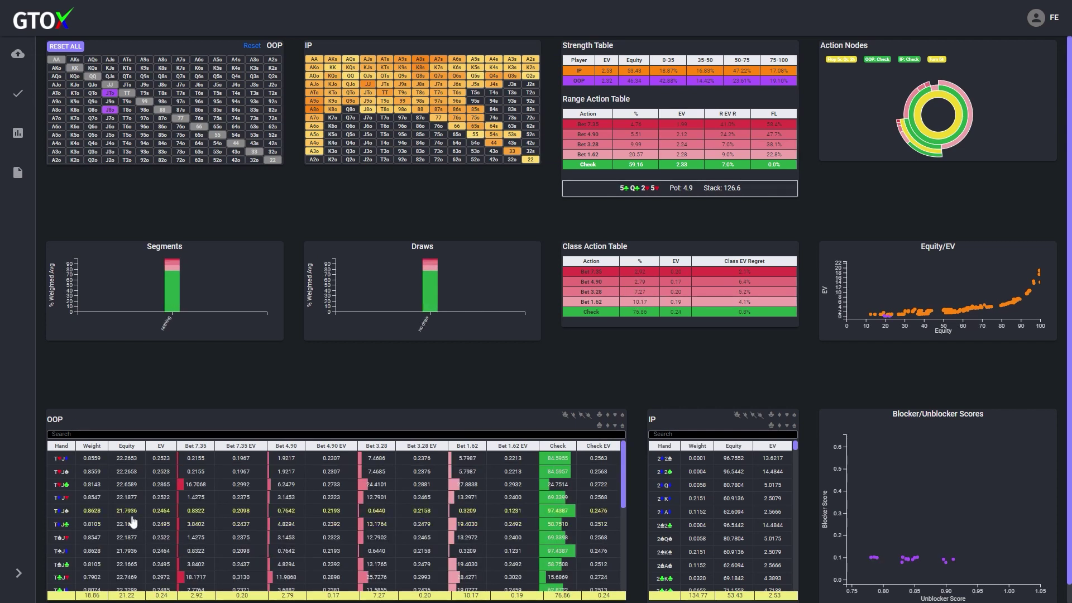
Isolate the 8♦J♠ and T♣J♥ combos in the OOP hand table to compare their action EVs, and reset the combo filter.
{"action": "scroll", "coordinate": [131, 522], "scroll_direction": "down", "scroll_amount": 5}
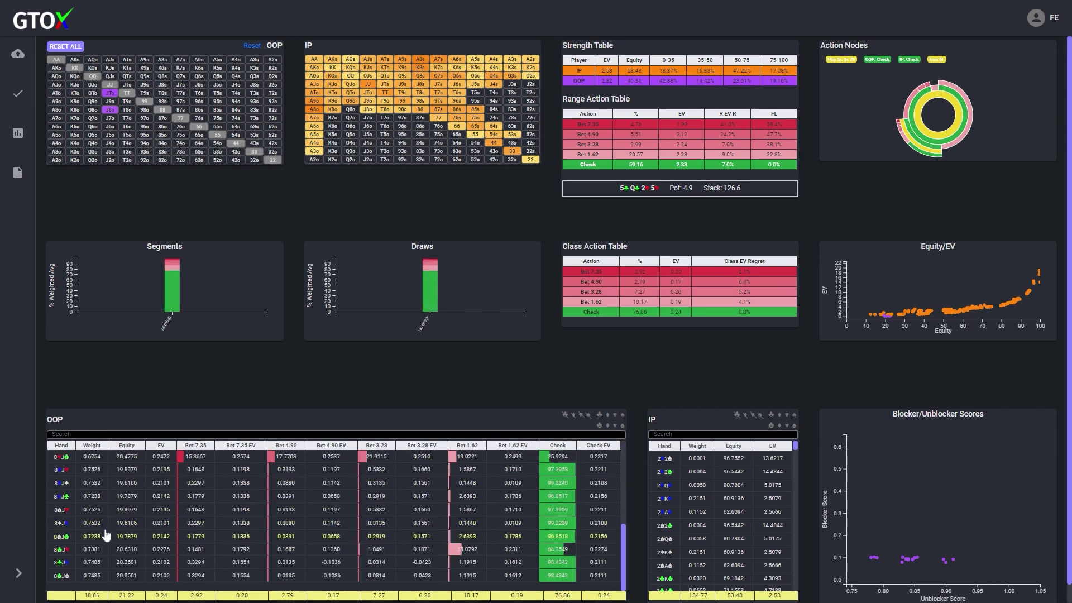
{"action": "left_click", "coordinate": [62, 484]}
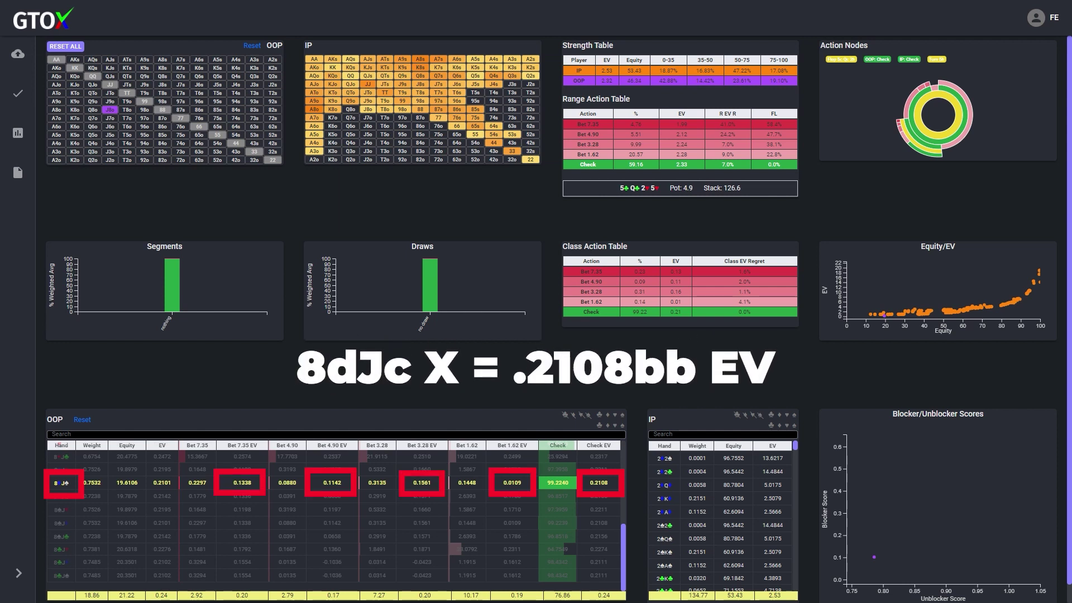
{"action": "scroll", "coordinate": [60, 474], "scroll_direction": "up", "scroll_amount": 2}
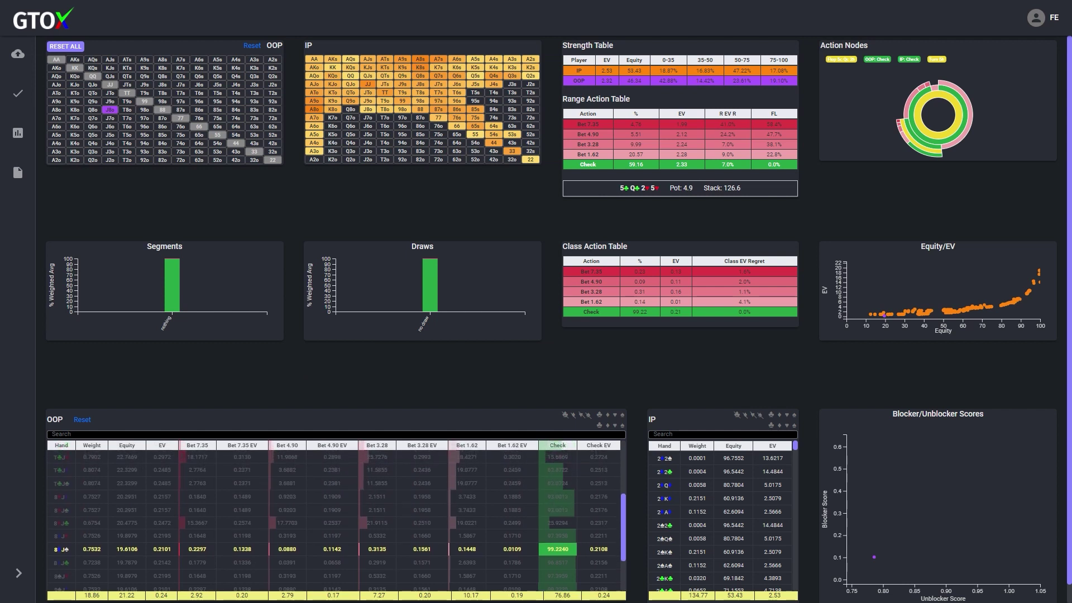
{"action": "left_click", "coordinate": [59, 467]}
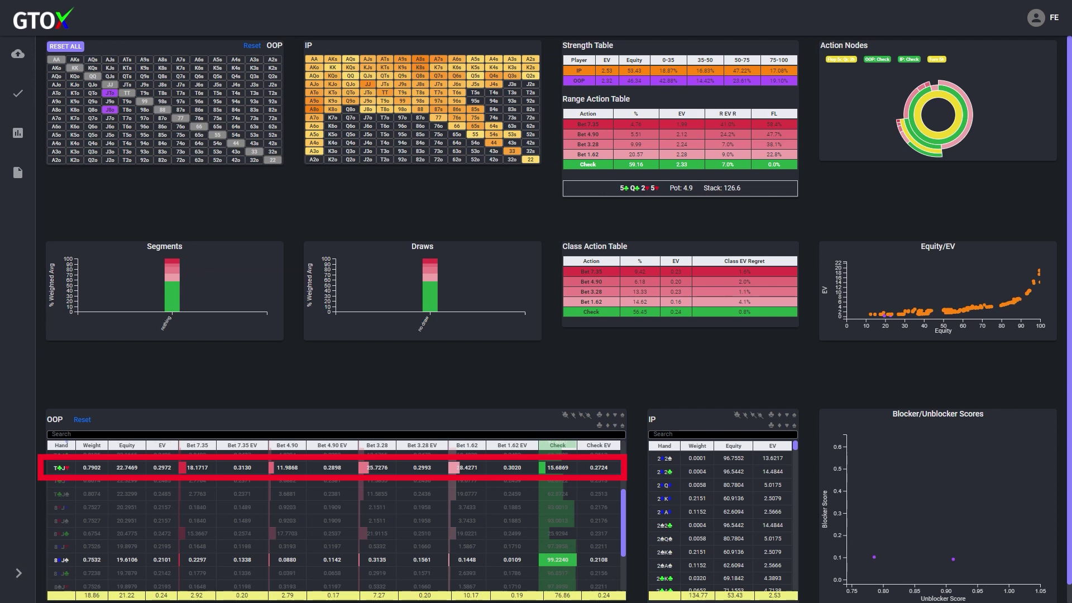
{"action": "left_click", "coordinate": [82, 420]}
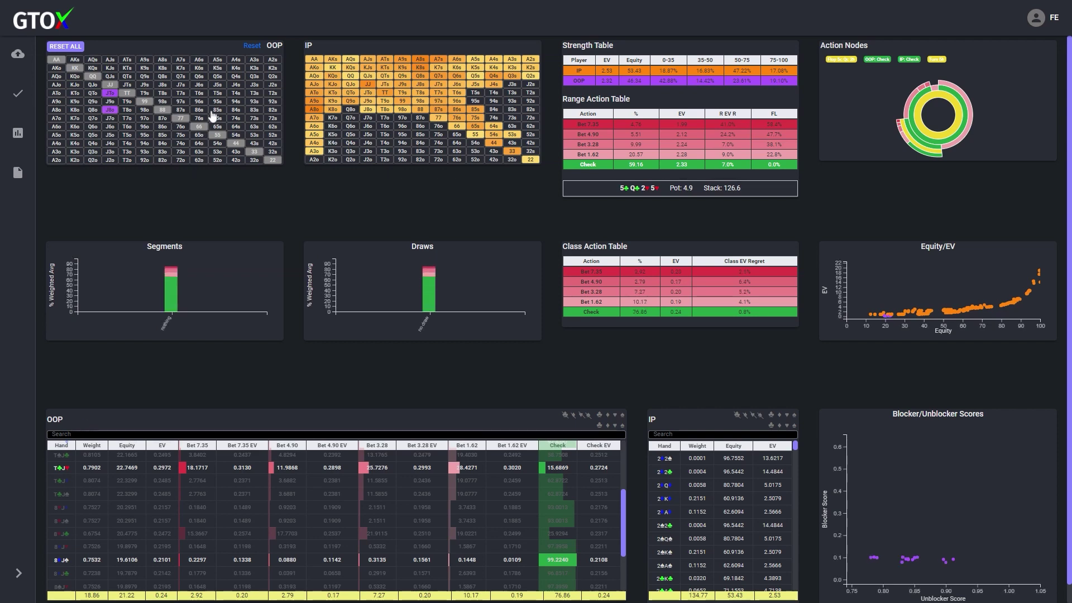
Reset the OOP range filter, limit it to JTo, and isolate the T♣J♥ combo in the OOP hand table.
{"action": "left_click", "coordinate": [252, 46]}
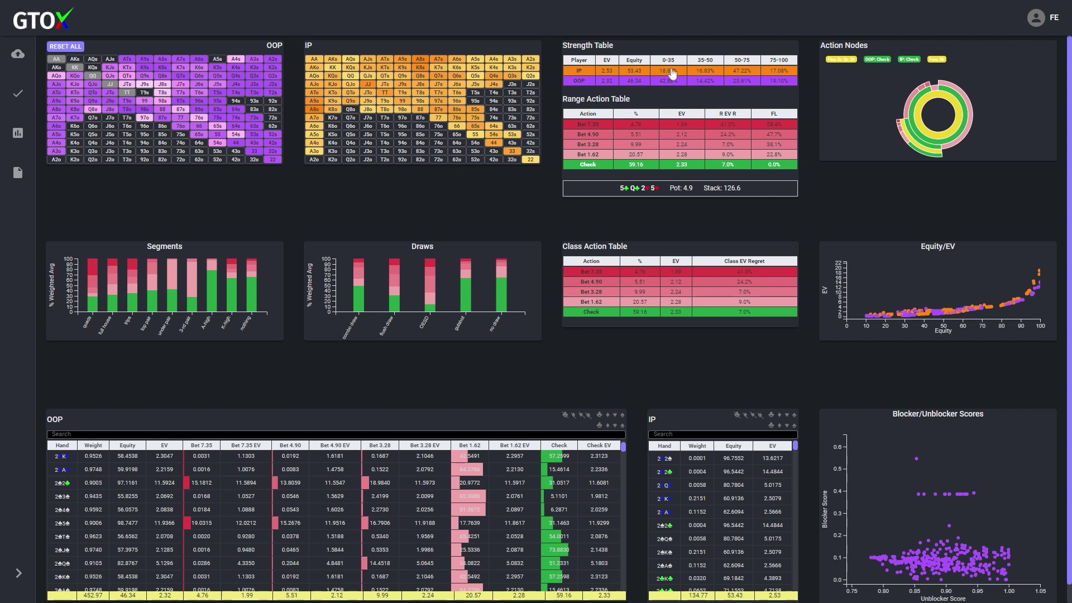
{"action": "mouse_move", "coordinate": [670, 89]}
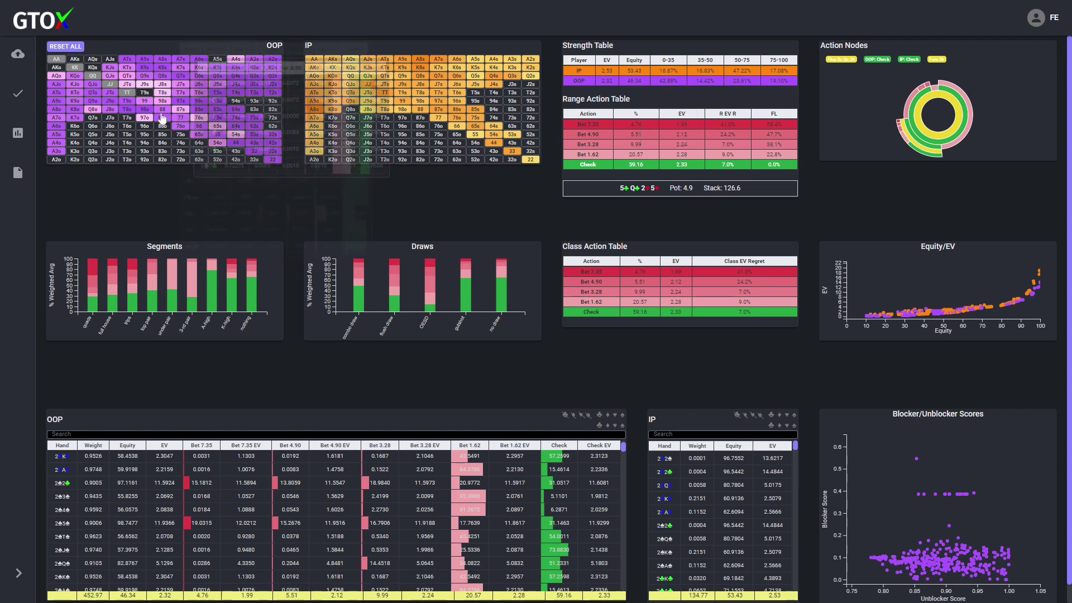
{"action": "left_click", "coordinate": [110, 94]}
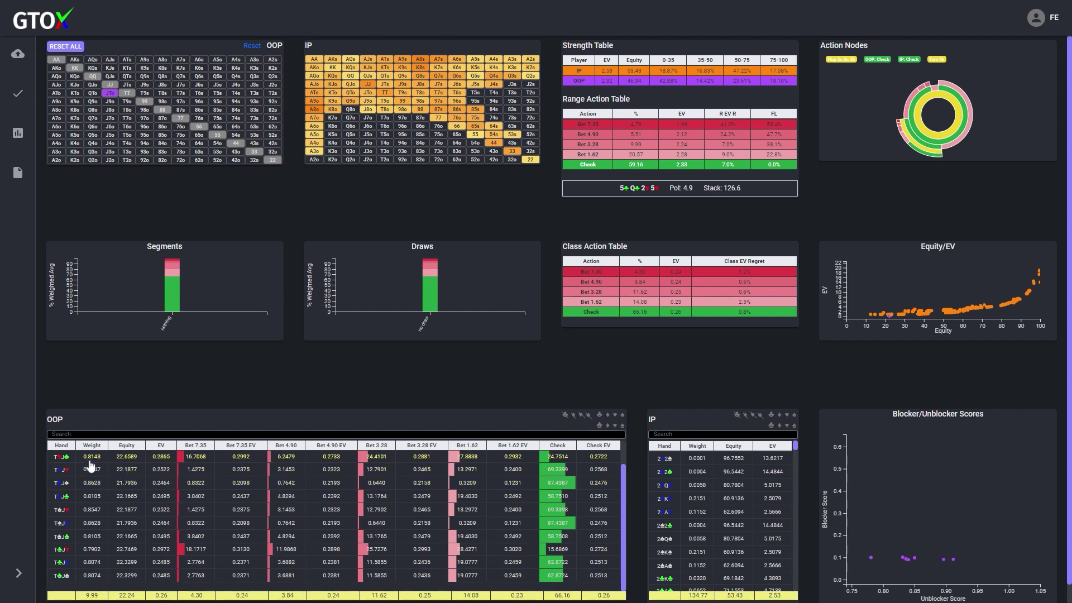
{"action": "left_click", "coordinate": [94, 549]}
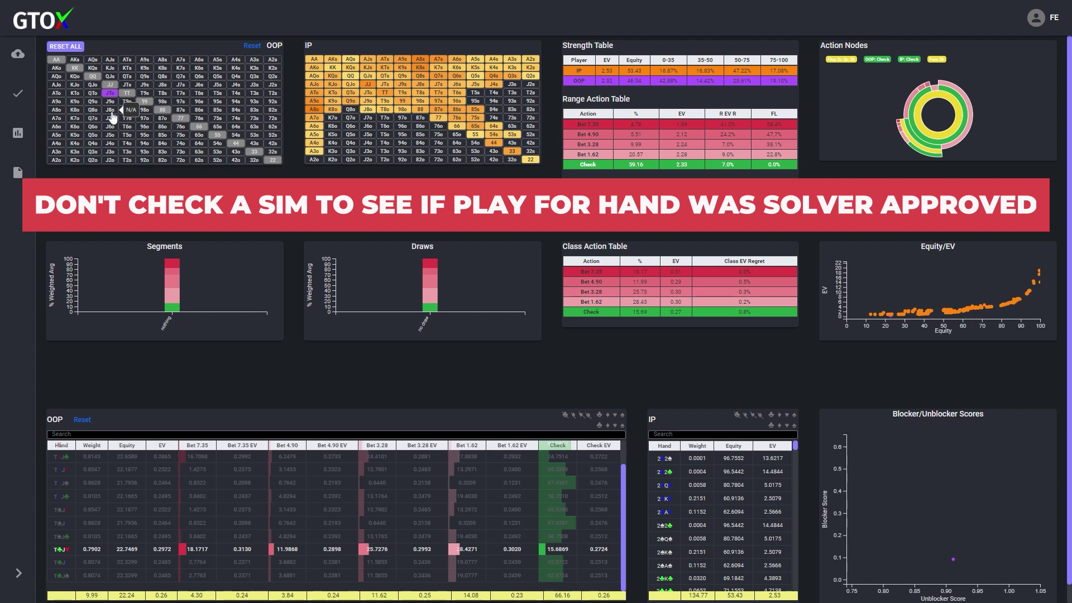
Clear the combo filter, add J8o to the OOP range filter, and examine the suits and action frequencies of the JTo and J8o combos.
{"action": "left_click", "coordinate": [110, 93]}
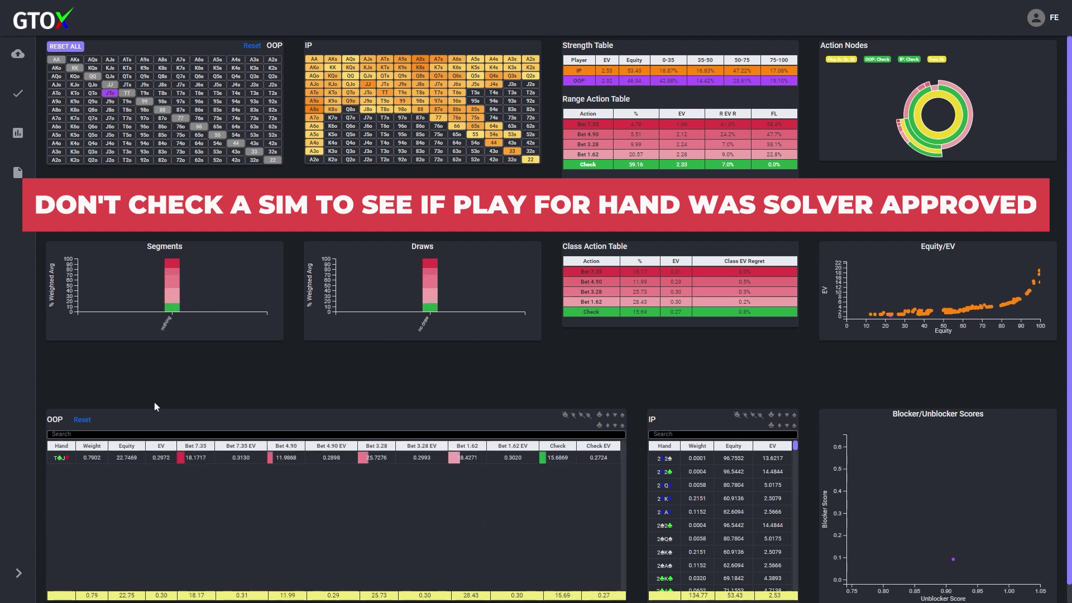
{"action": "left_click", "coordinate": [82, 419]}
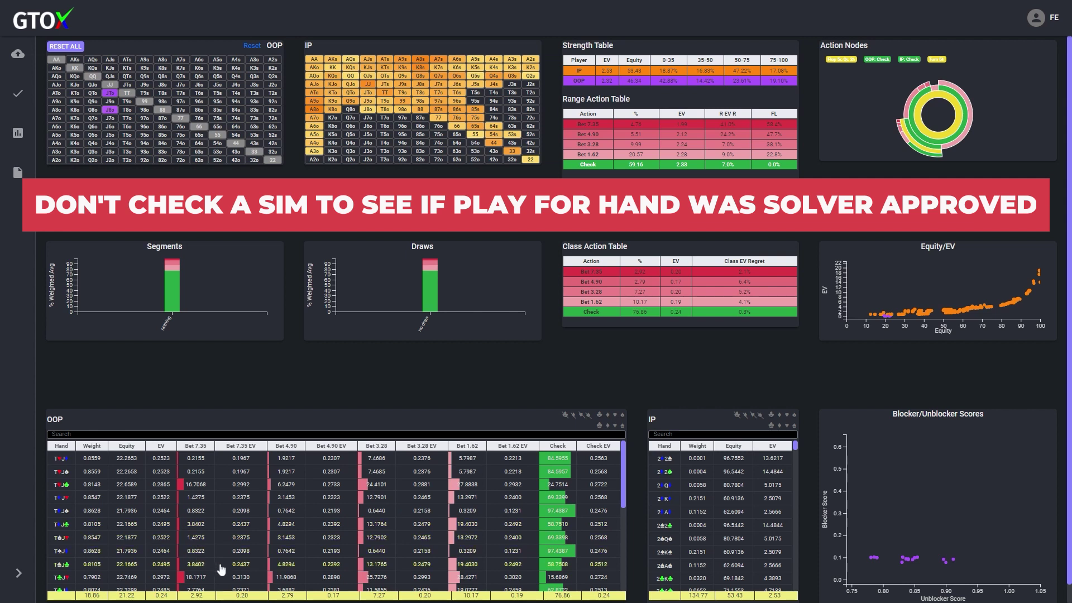
{"action": "scroll", "coordinate": [218, 567], "scroll_direction": "down", "scroll_amount": 3}
{"action": "scroll", "coordinate": [218, 566], "scroll_direction": "down", "scroll_amount": 2}
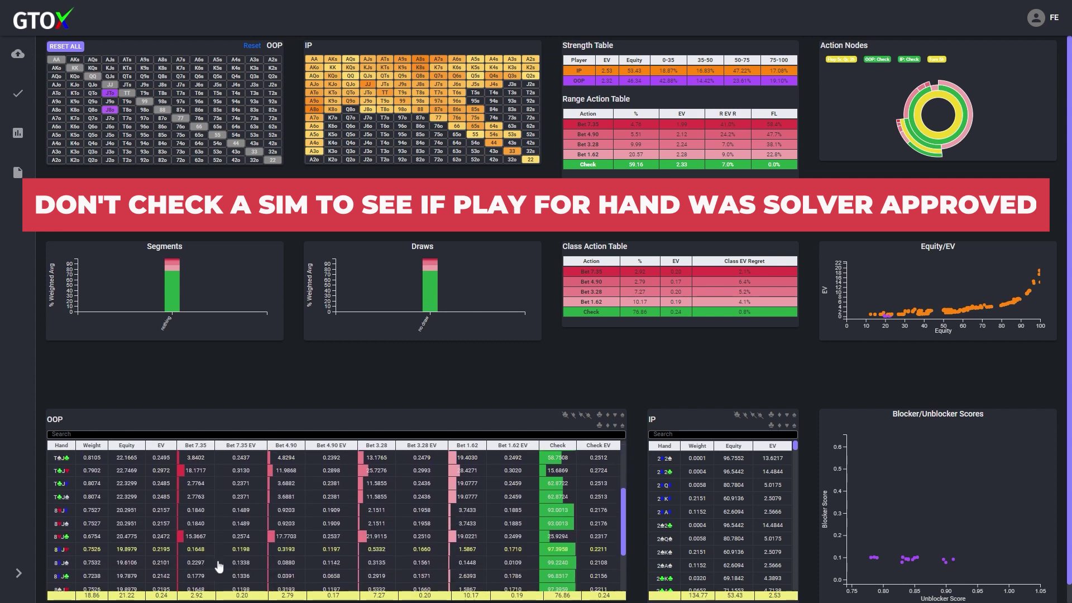
{"action": "scroll", "coordinate": [335, 522], "scroll_direction": "down", "scroll_amount": 1}
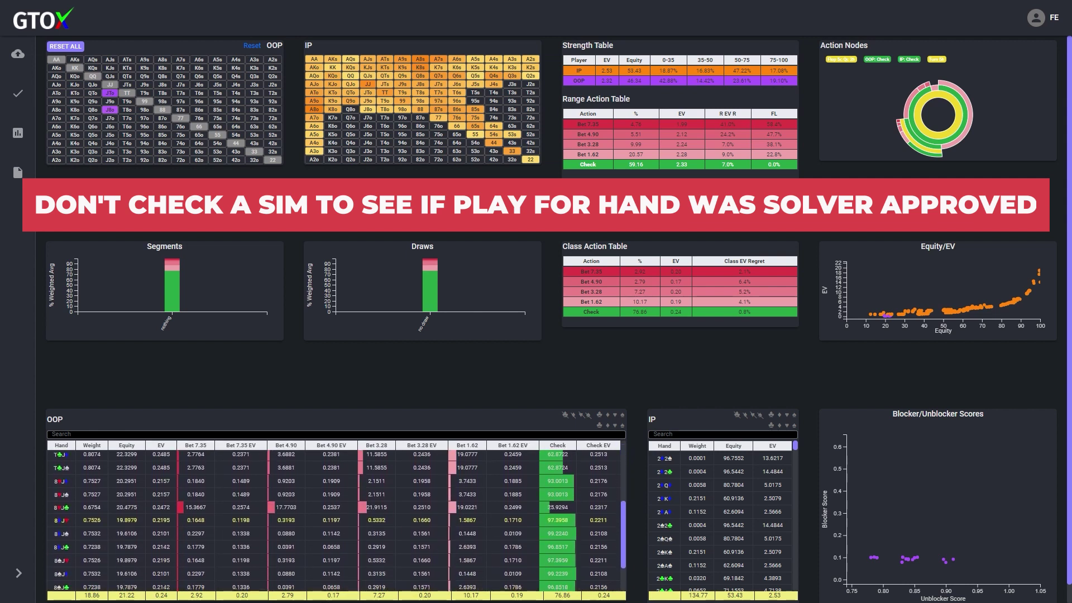
{"action": "scroll", "coordinate": [335, 522], "scroll_direction": "down", "scroll_amount": 2}
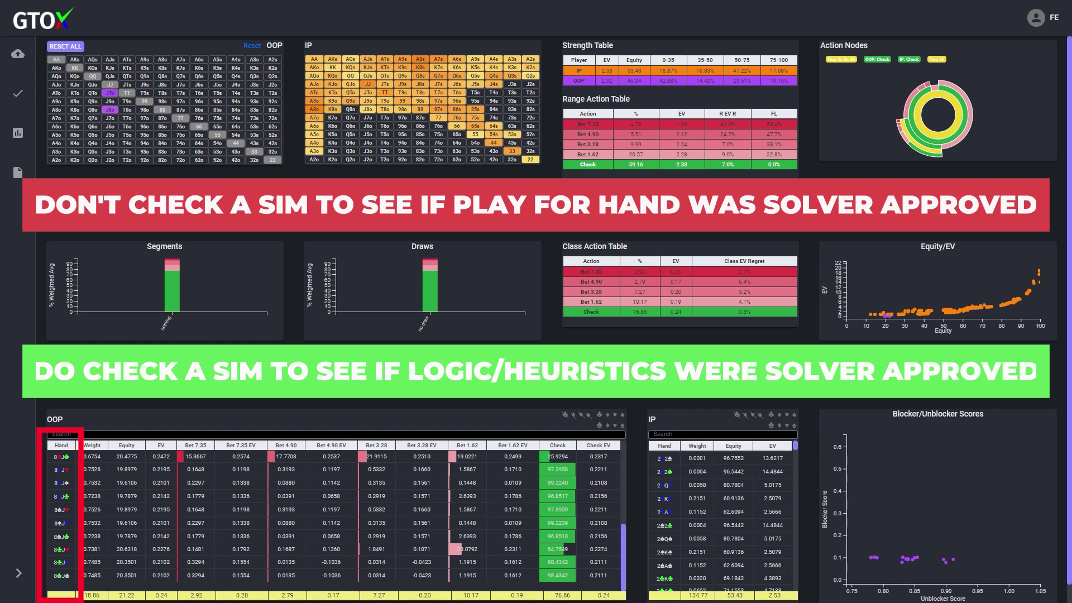
{"action": "scroll", "coordinate": [204, 520], "scroll_direction": "up", "scroll_amount": 1}
{"action": "scroll", "coordinate": [204, 519], "scroll_direction": "up", "scroll_amount": 4}
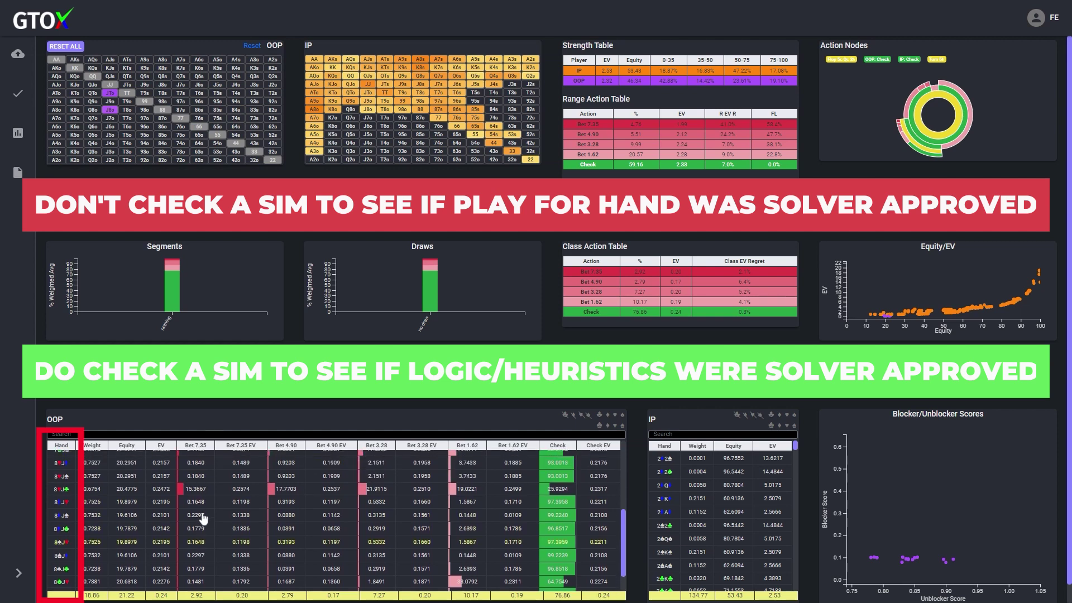
{"action": "scroll", "coordinate": [204, 520], "scroll_direction": "up", "scroll_amount": 1}
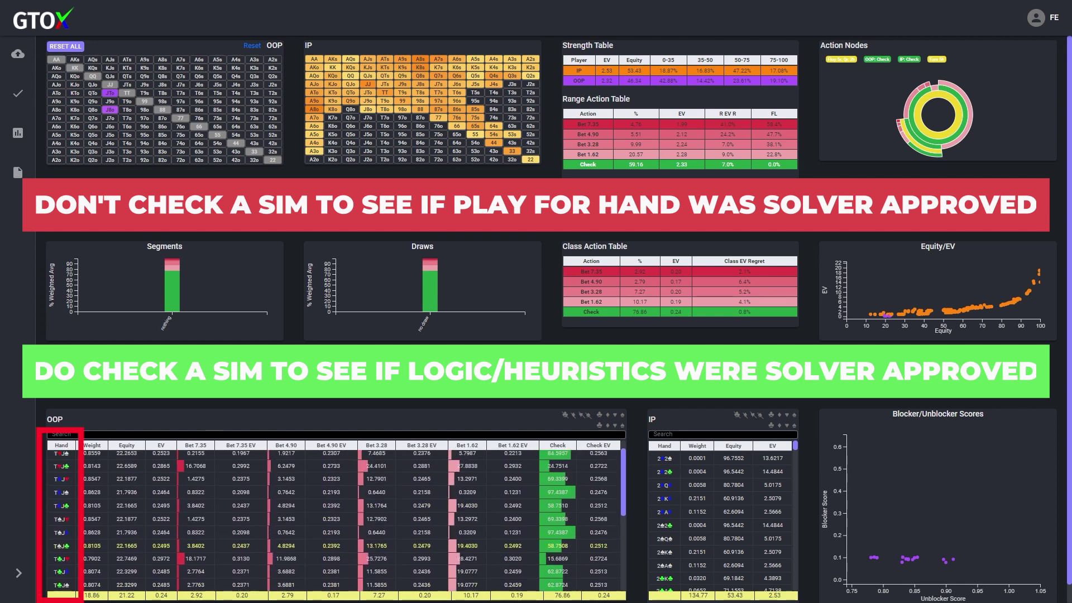
{"action": "left_click", "coordinate": [110, 103]}
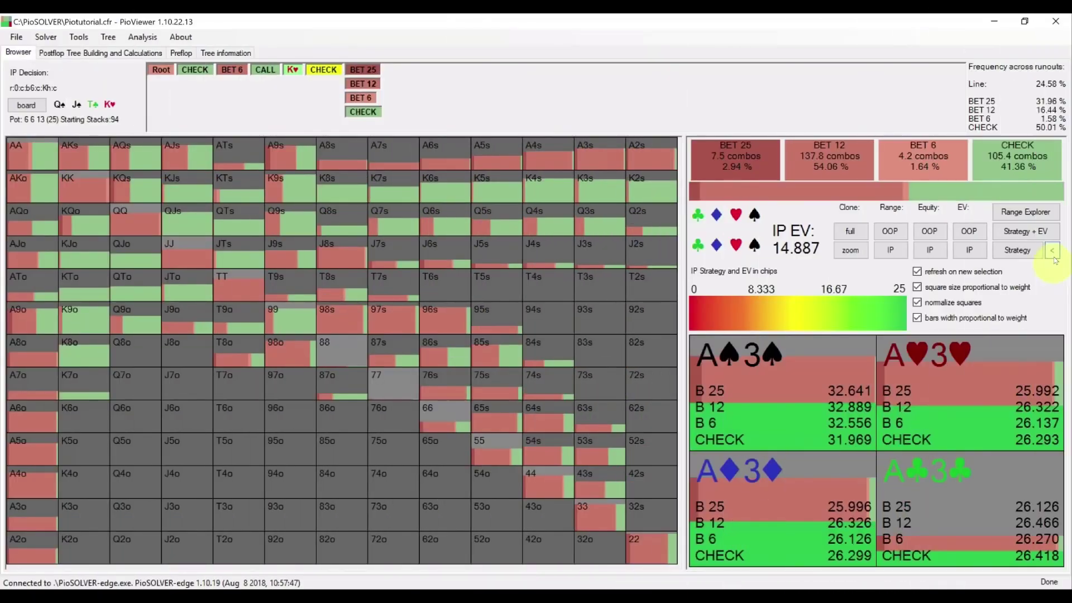
Switch to PioViewer and run an EV comparison between BET 12 and CHECK for the IP decision.
{"action": "left_click", "coordinate": [1053, 250]}
{"action": "left_click", "coordinate": [462, 213]}
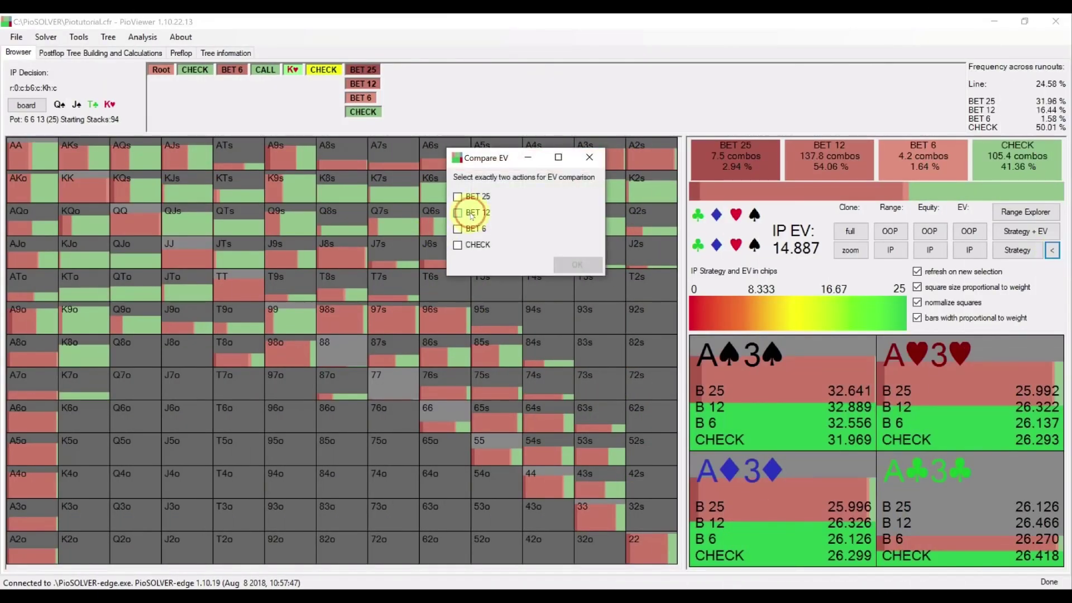
{"action": "left_click", "coordinate": [464, 246]}
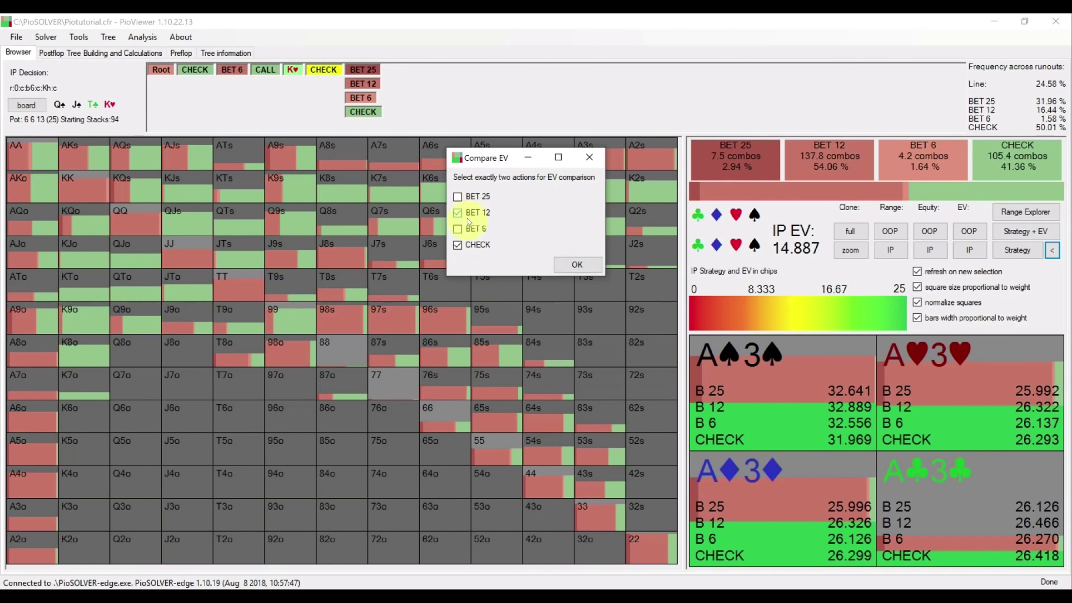
{"action": "left_click", "coordinate": [570, 264]}
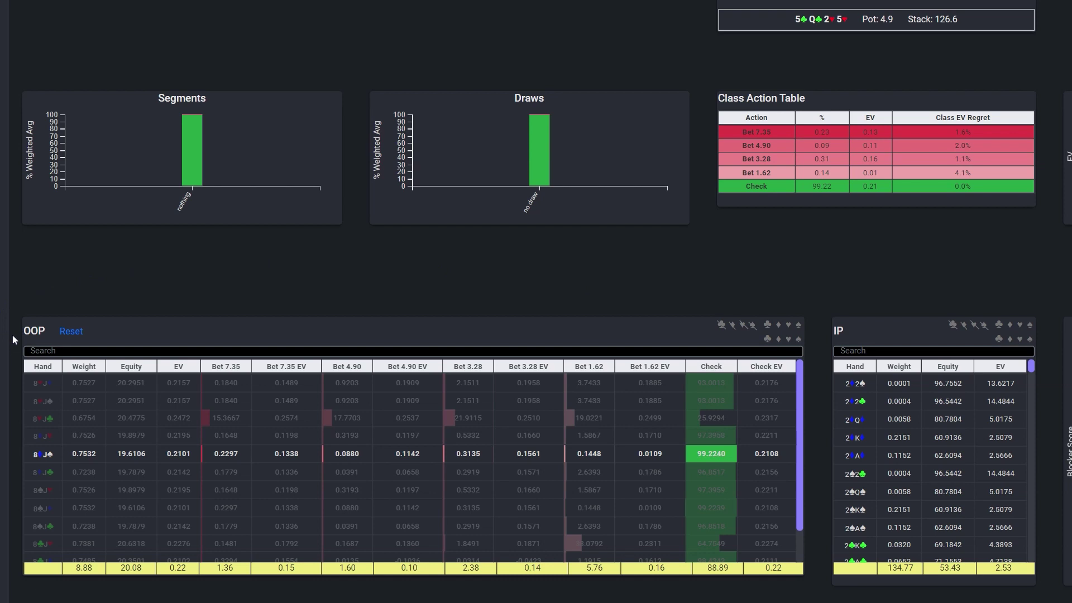
Return to GTOx, clear the OOP combo filter, and examine the J8o combos' check frequencies and EVs alongside the class EV regret.
{"action": "left_click", "coordinate": [77, 332]}
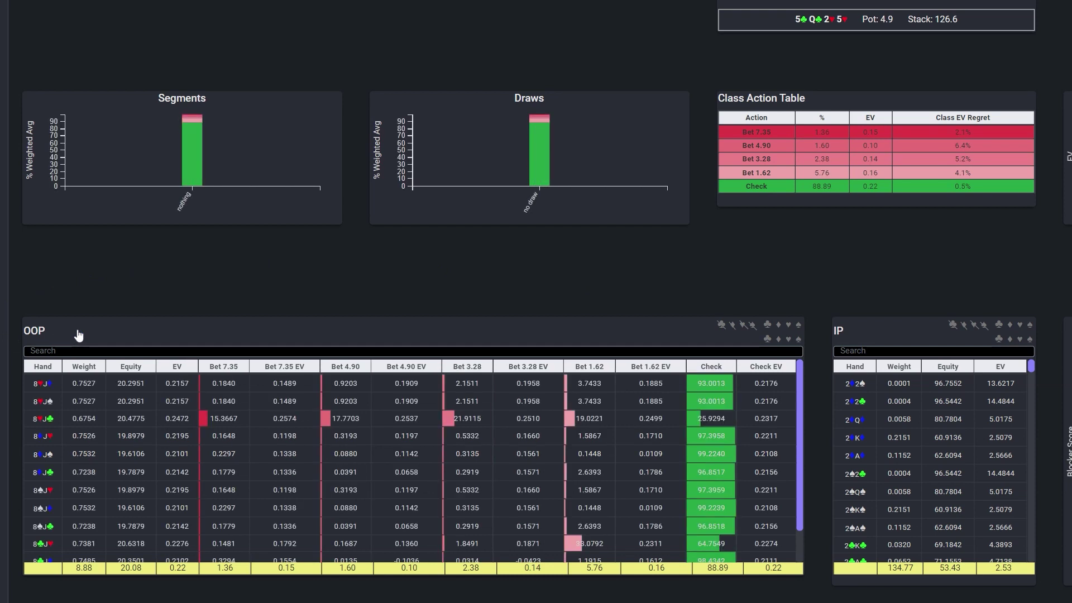
{"action": "scroll", "coordinate": [235, 494], "scroll_direction": "down", "scroll_amount": 1}
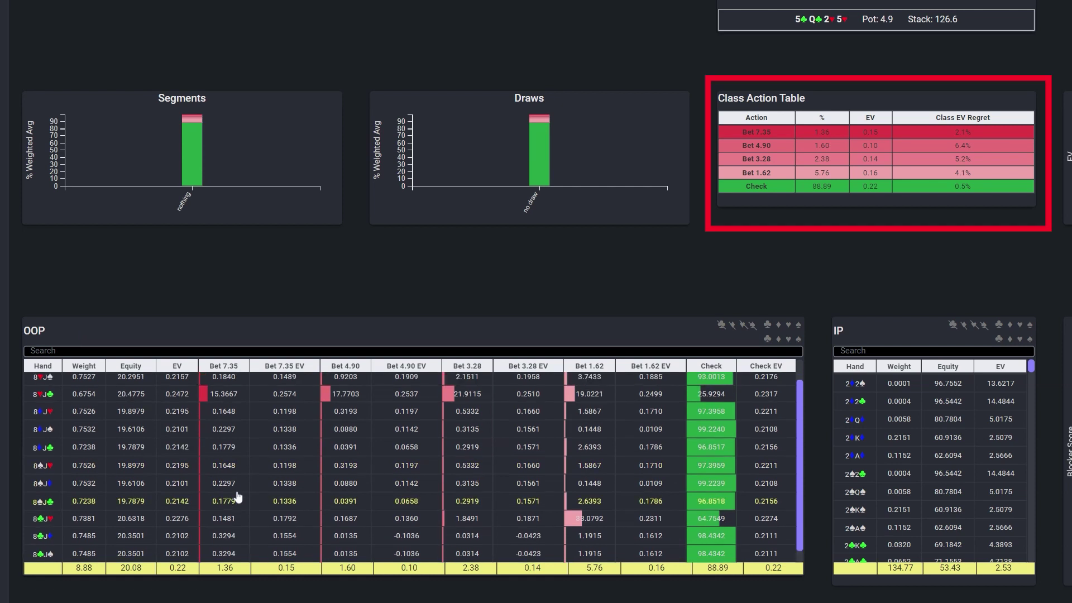
{"action": "scroll", "coordinate": [237, 497], "scroll_direction": "up", "scroll_amount": 1}
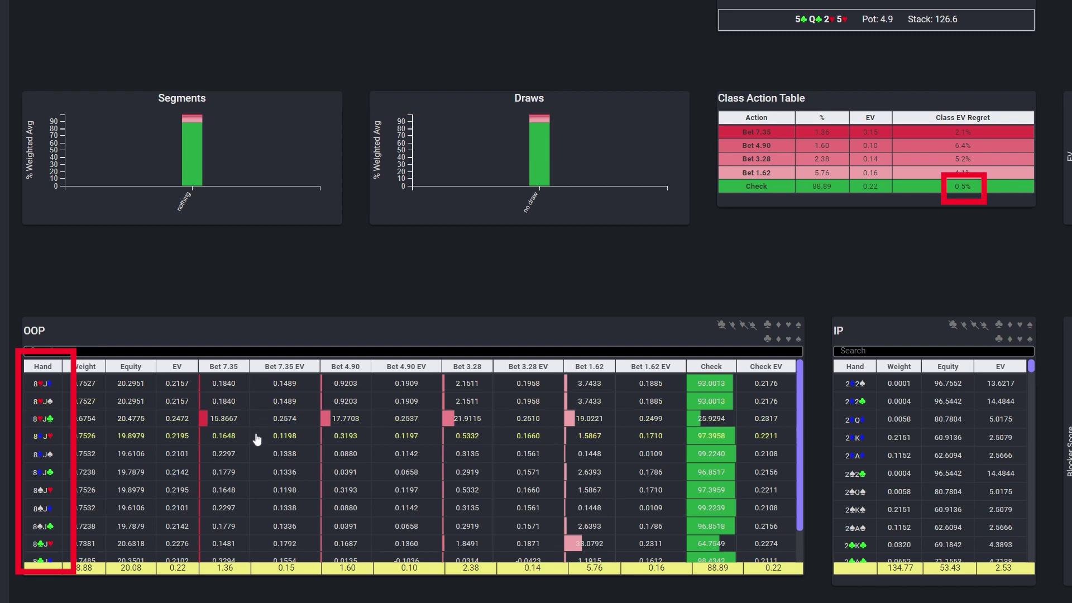
{"action": "scroll", "coordinate": [258, 501], "scroll_direction": "down", "scroll_amount": 1}
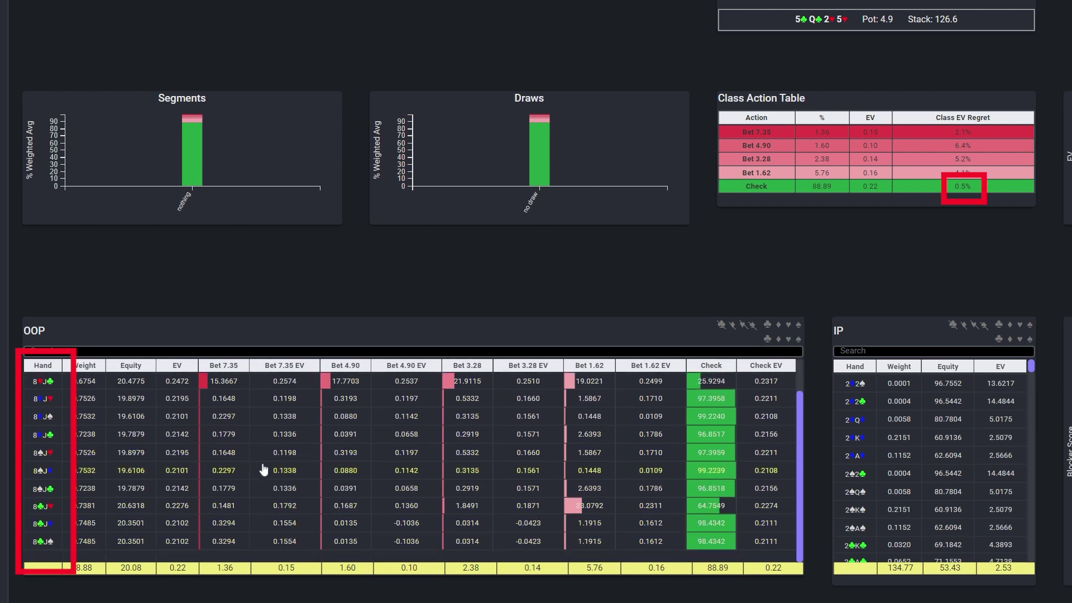
{"action": "scroll", "coordinate": [263, 471], "scroll_direction": "up", "scroll_amount": 1}
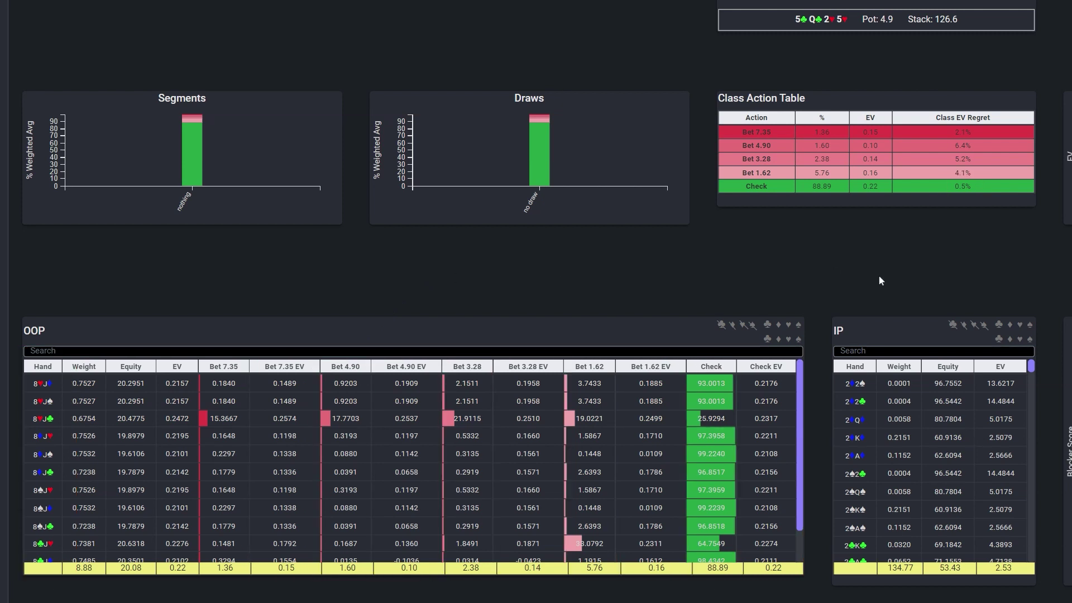
{"action": "scroll", "coordinate": [726, 438], "scroll_direction": "down", "scroll_amount": 1}
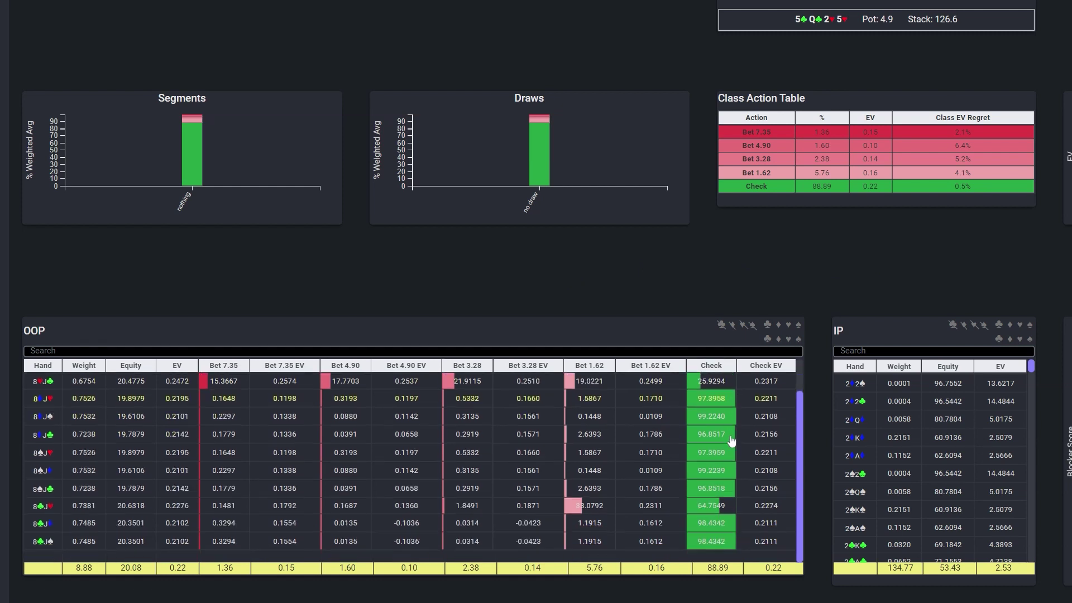
{"action": "scroll", "coordinate": [726, 438], "scroll_direction": "up", "scroll_amount": 1}
{"action": "scroll", "coordinate": [731, 442], "scroll_direction": "down", "scroll_amount": 1}
{"action": "scroll", "coordinate": [413, 464], "scroll_direction": "up", "scroll_amount": 1}
{"action": "scroll", "coordinate": [413, 464], "scroll_direction": "down", "scroll_amount": 1}
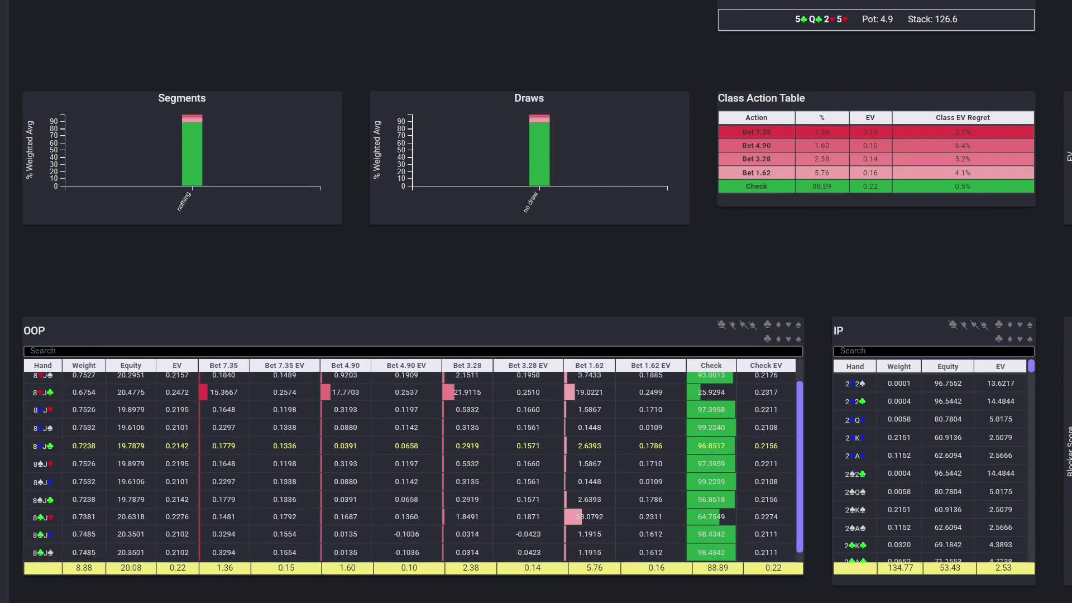
{"action": "scroll", "coordinate": [414, 463], "scroll_direction": "up", "scroll_amount": 1}
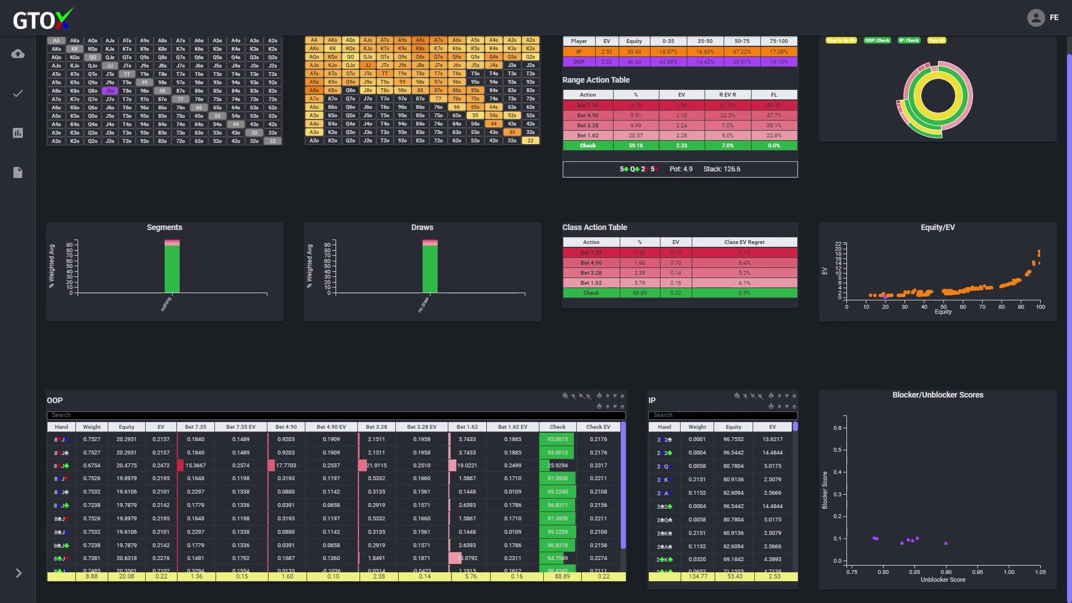
Reset the OOP range filter and filter the Segments chart to nothing hands.
{"action": "scroll", "coordinate": [558, 318], "scroll_direction": "up", "scroll_amount": 1}
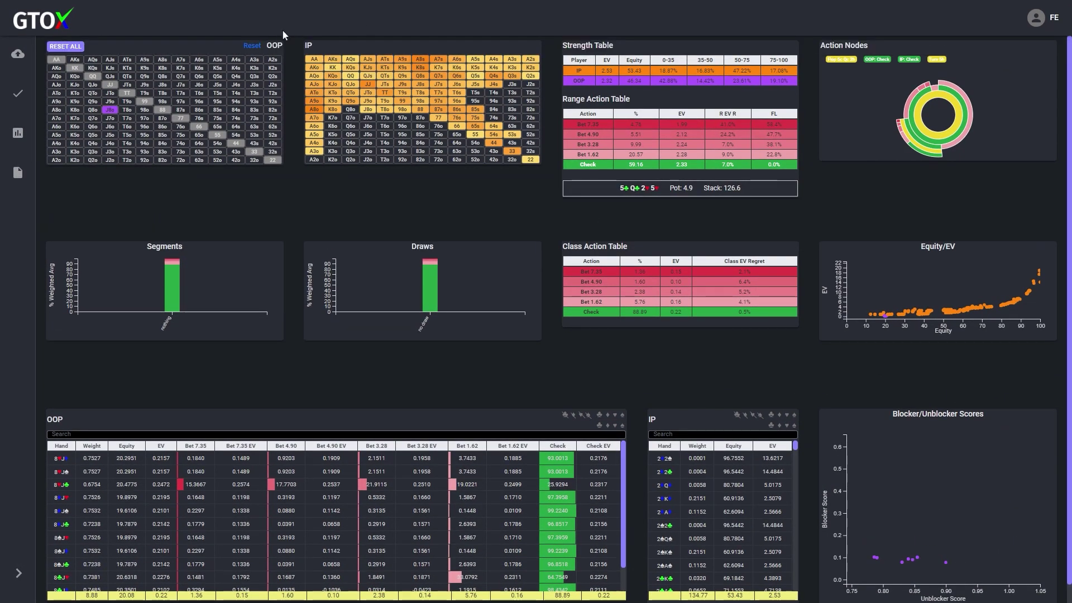
{"action": "left_click", "coordinate": [253, 45]}
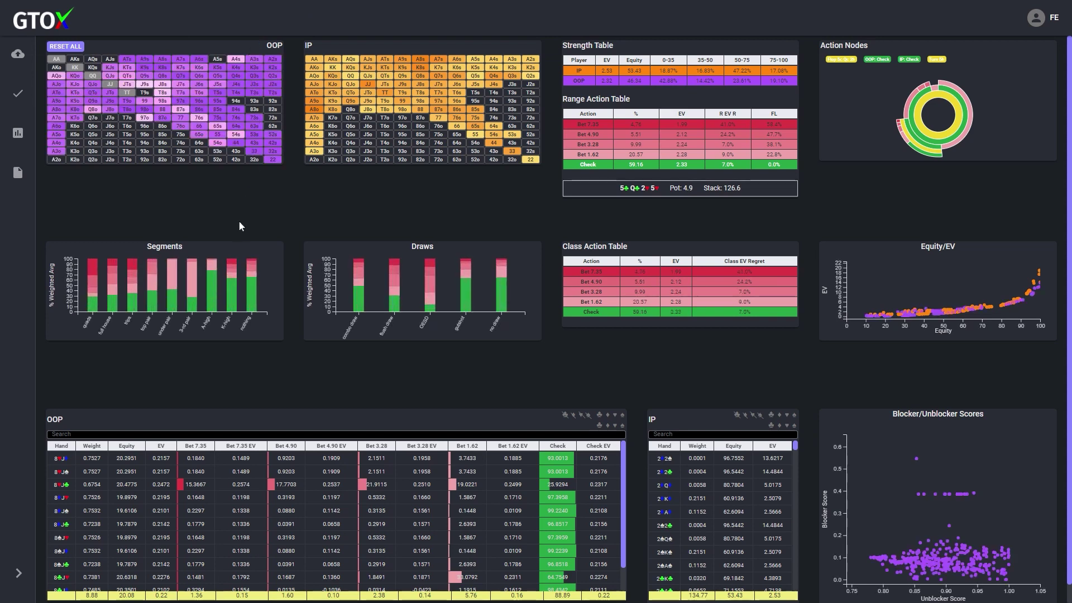
{"action": "left_click", "coordinate": [252, 289]}
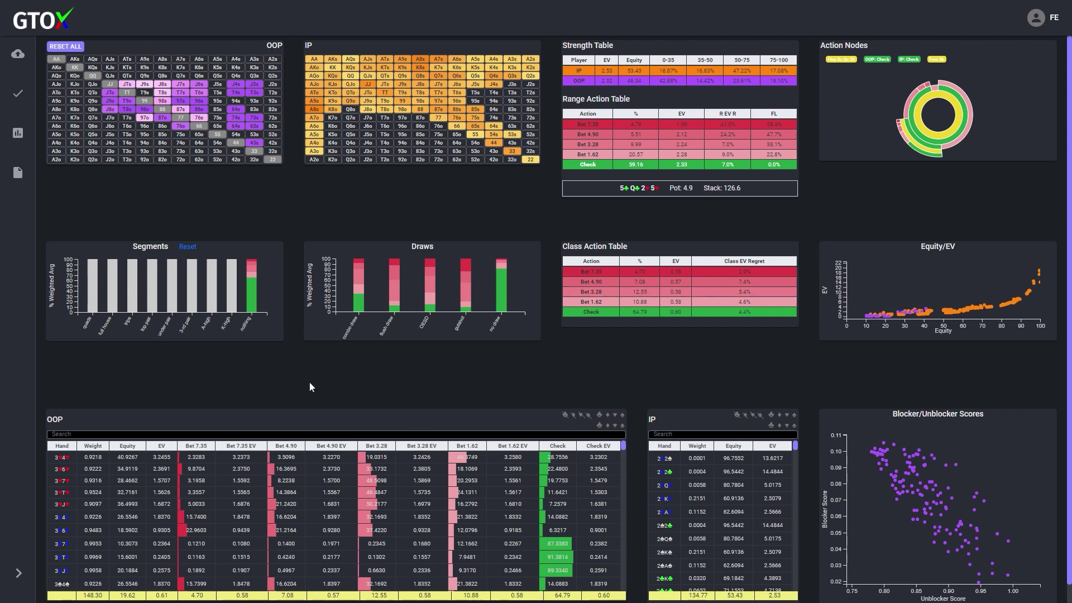
Filter the Draws chart to combo draw, flush draw, OESD and gutshot hands to view their class EV regret, and reset that chart filter.
{"action": "left_click", "coordinate": [359, 279]}
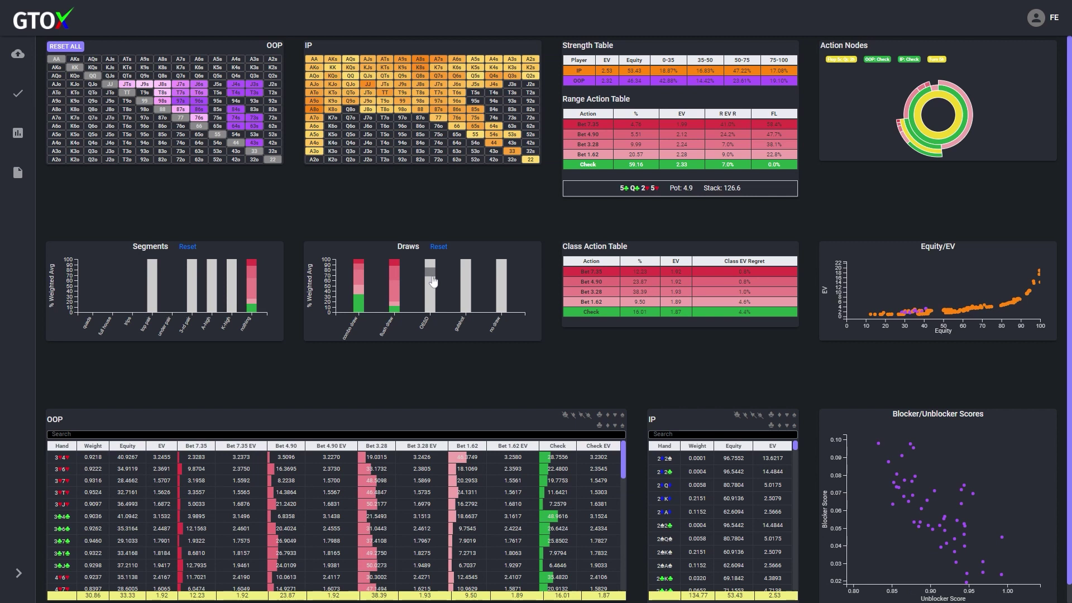
{"action": "left_click", "coordinate": [468, 281]}
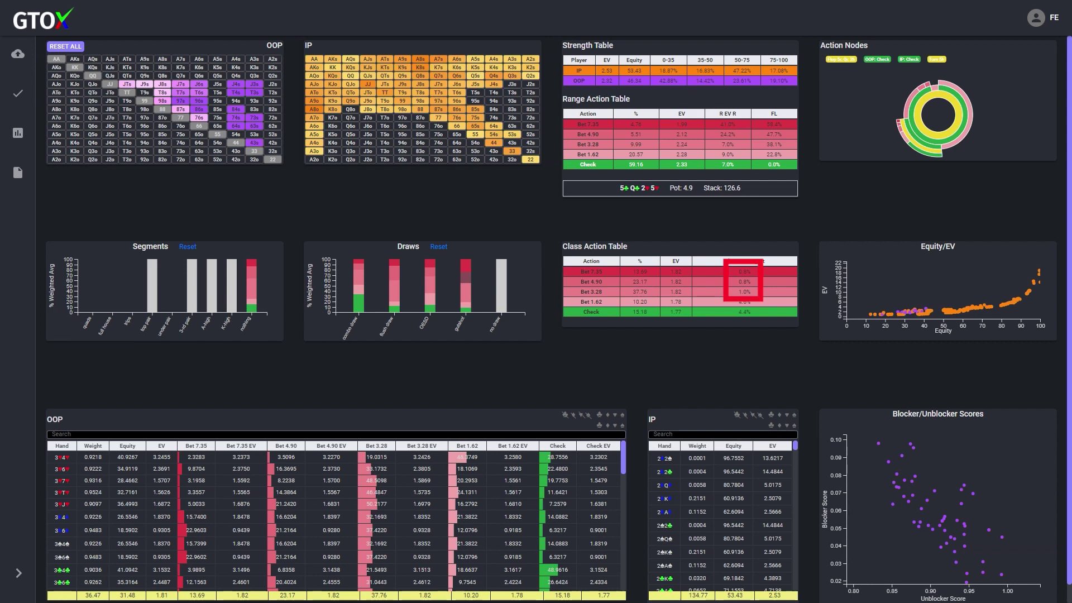
{"action": "left_click", "coordinate": [441, 248]}
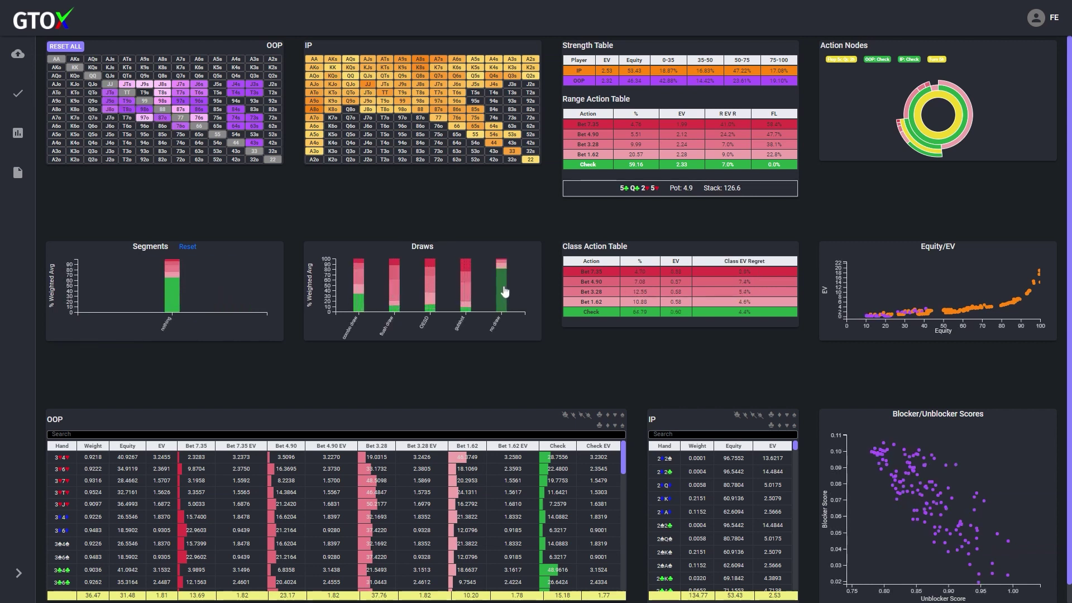
Filter the Draws chart to no draw hands and sort the OOP hand table by Check frequency from lowest to highest, reviewing the least-checked combos.
{"action": "left_click", "coordinate": [504, 292]}
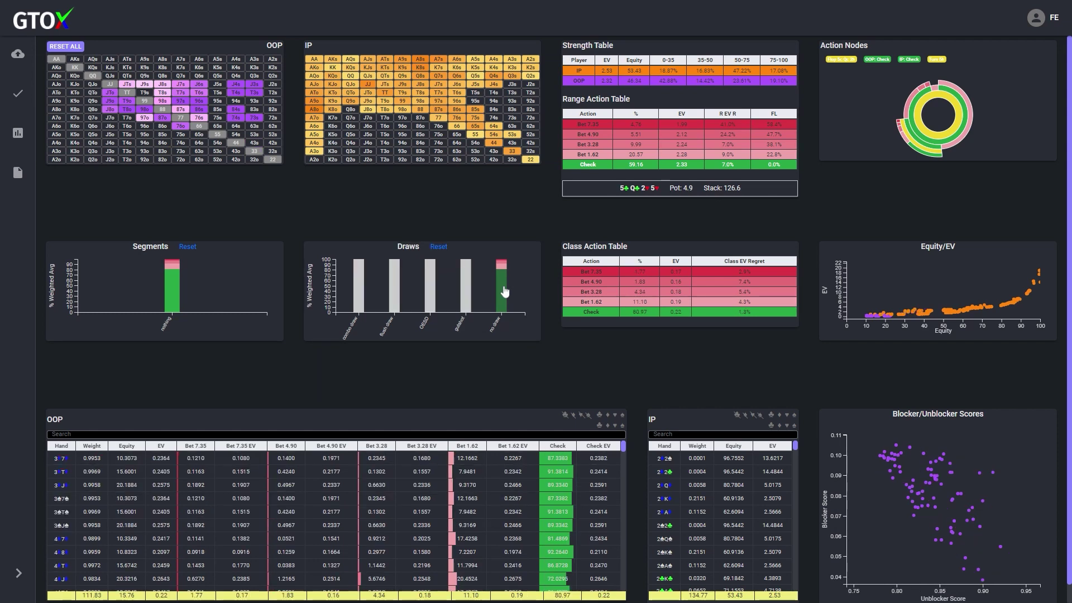
{"action": "left_click", "coordinate": [559, 446]}
{"action": "left_click", "coordinate": [559, 446]}
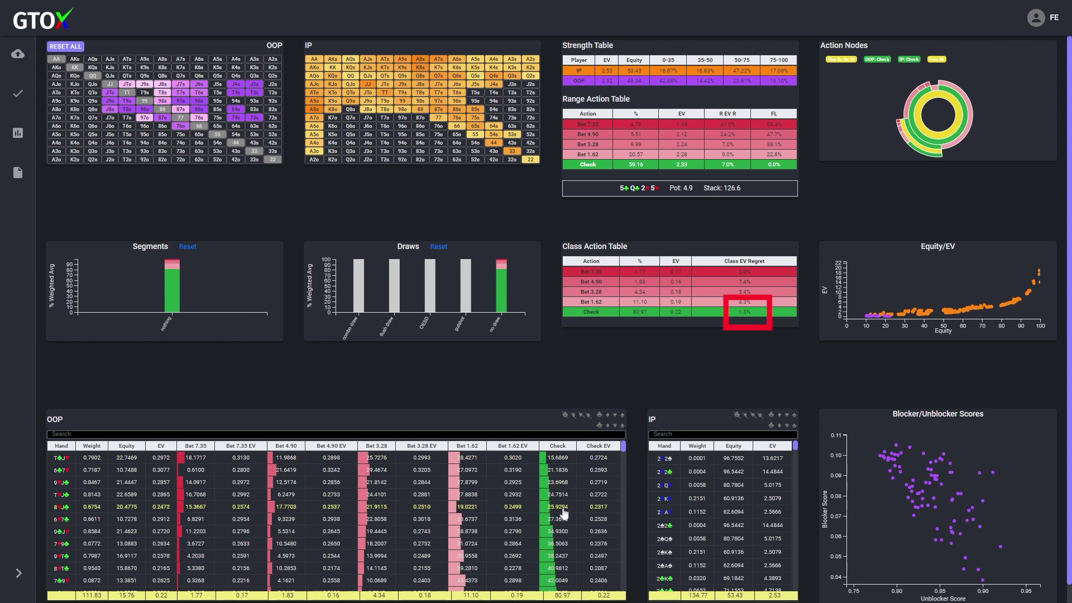
{"action": "scroll", "coordinate": [566, 519], "scroll_direction": "down", "scroll_amount": 1}
{"action": "scroll", "coordinate": [566, 519], "scroll_direction": "down", "scroll_amount": 1}
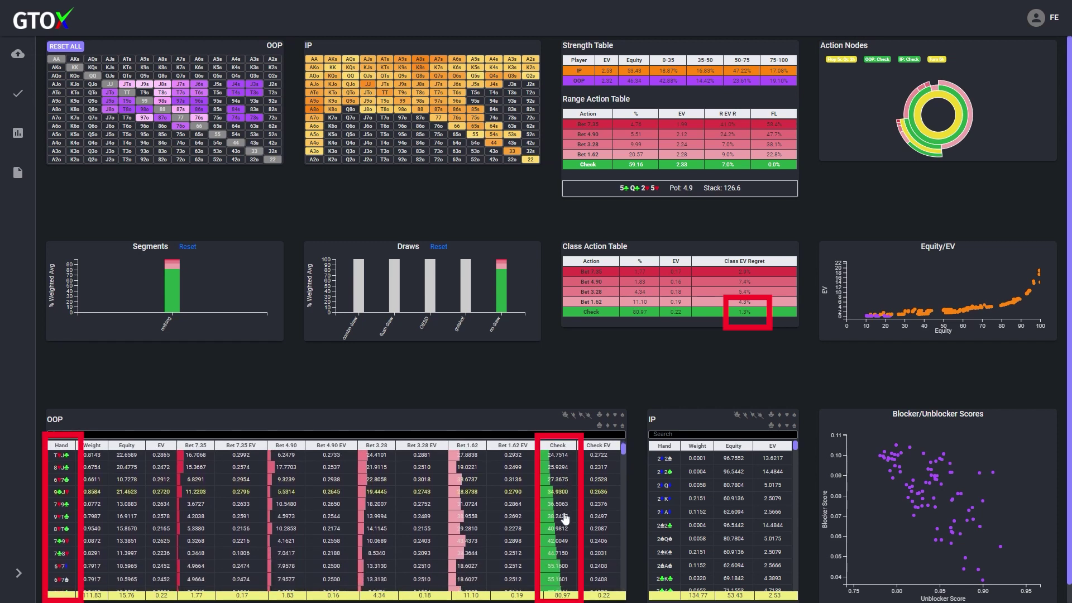
{"action": "scroll", "coordinate": [335, 519], "scroll_direction": "up", "scroll_amount": 2}
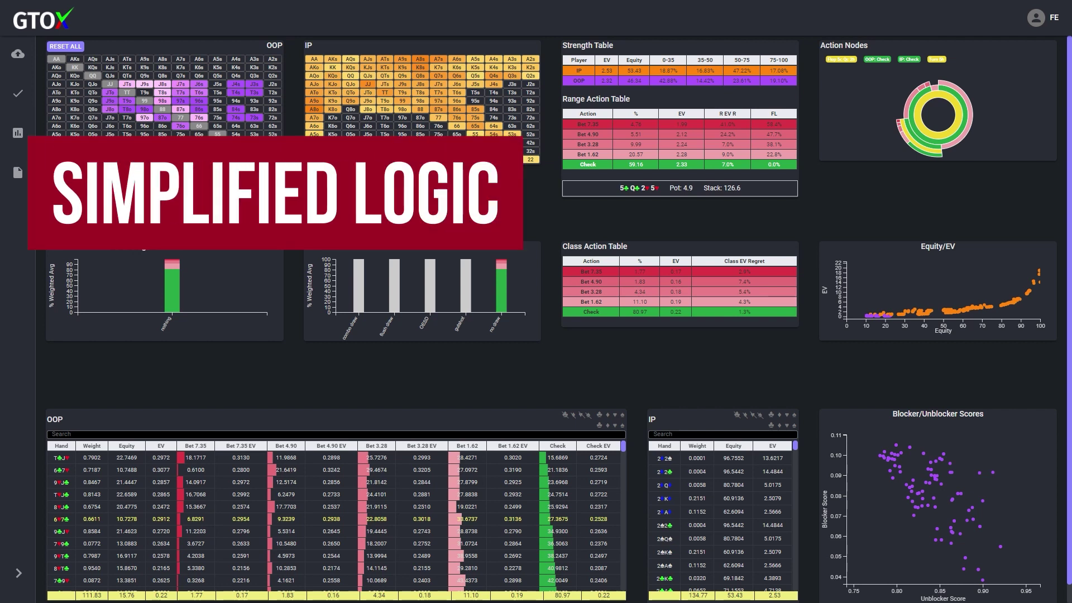
{"action": "scroll", "coordinate": [335, 520], "scroll_direction": "down", "scroll_amount": 1}
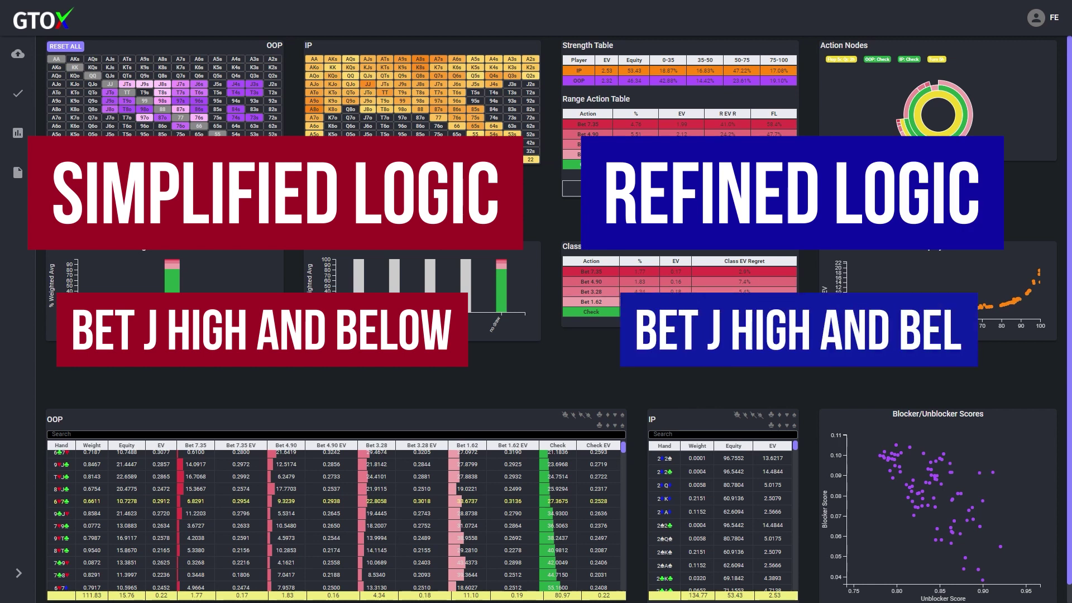
{"action": "scroll", "coordinate": [335, 519], "scroll_direction": "up", "scroll_amount": 1}
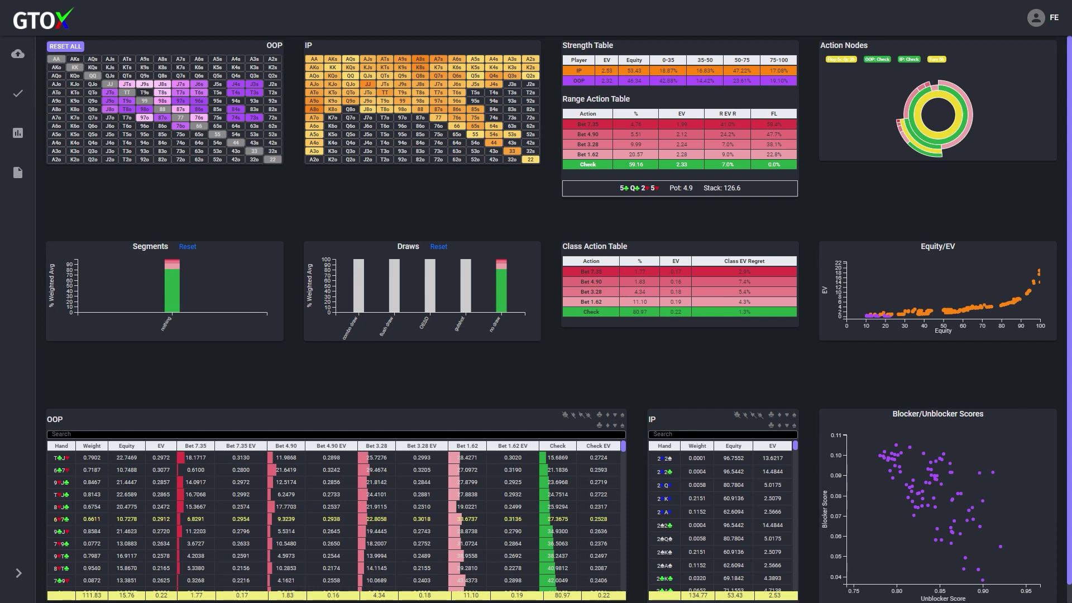
Examine the OOP no draw hands from the lowest to the highest Check frequency, comparing their bet frequencies and EVs.
{"action": "scroll", "coordinate": [336, 520], "scroll_direction": "down", "scroll_amount": 3}
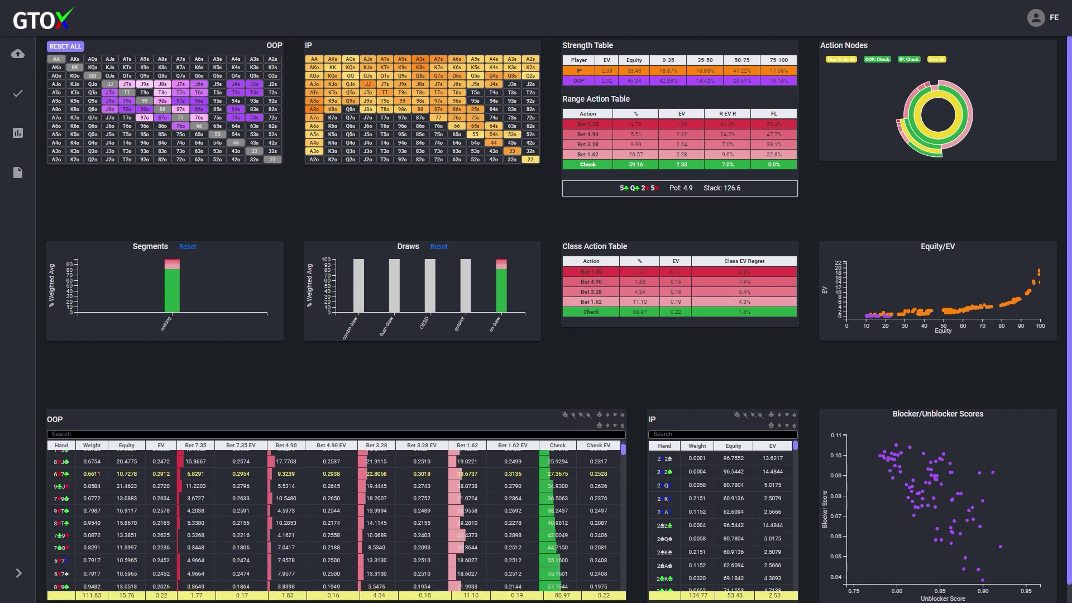
{"action": "scroll", "coordinate": [335, 522], "scroll_direction": "down", "scroll_amount": 5}
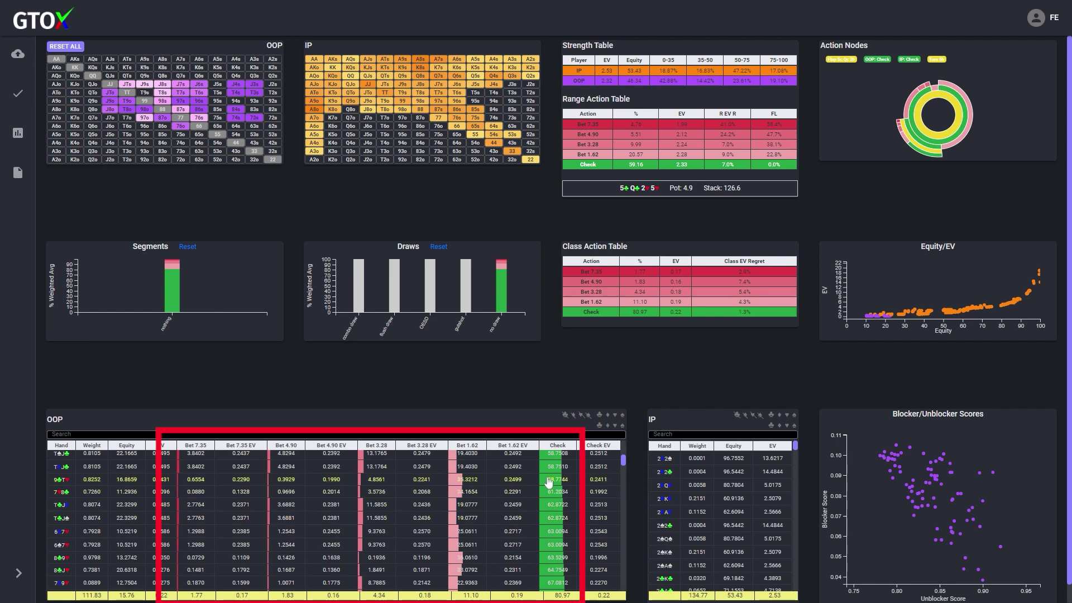
{"action": "scroll", "coordinate": [548, 483], "scroll_direction": "down", "scroll_amount": 4}
{"action": "scroll", "coordinate": [549, 481], "scroll_direction": "down", "scroll_amount": 4}
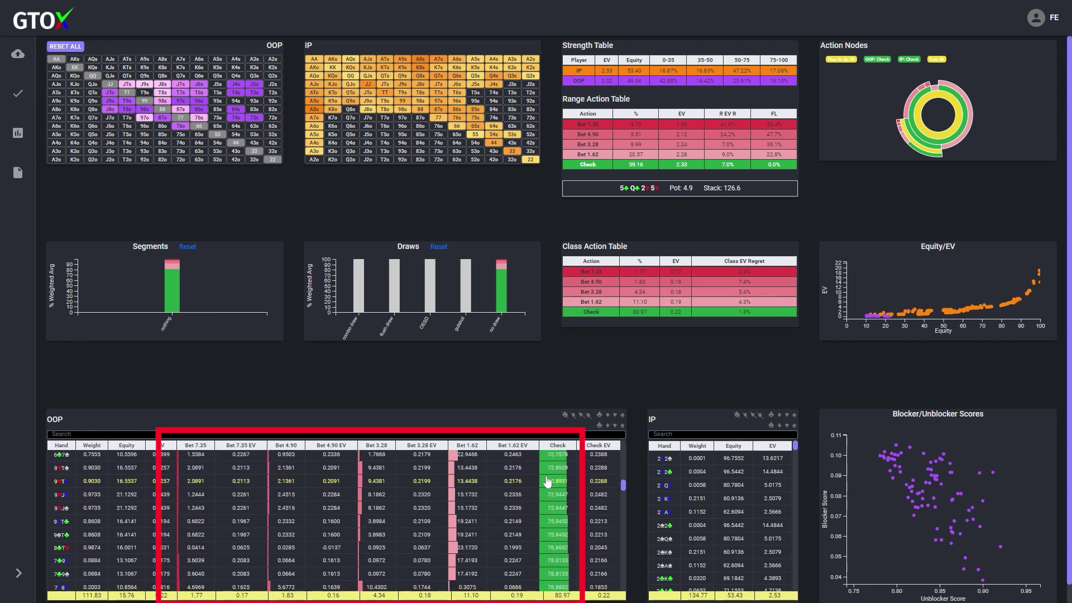
{"action": "scroll", "coordinate": [548, 481], "scroll_direction": "up", "scroll_amount": 5}
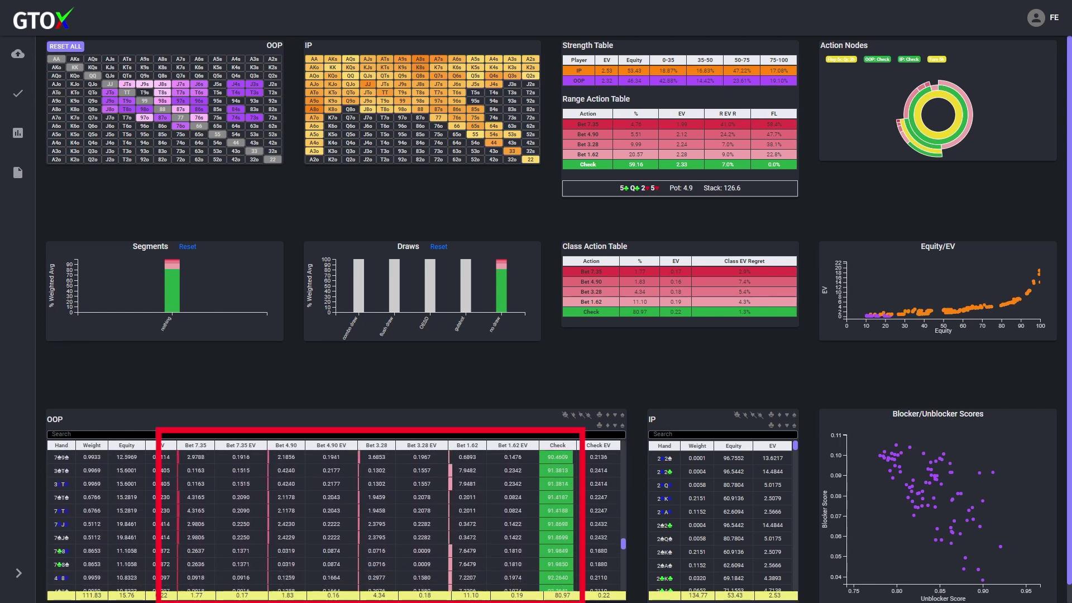
{"action": "scroll", "coordinate": [549, 481], "scroll_direction": "up", "scroll_amount": 3}
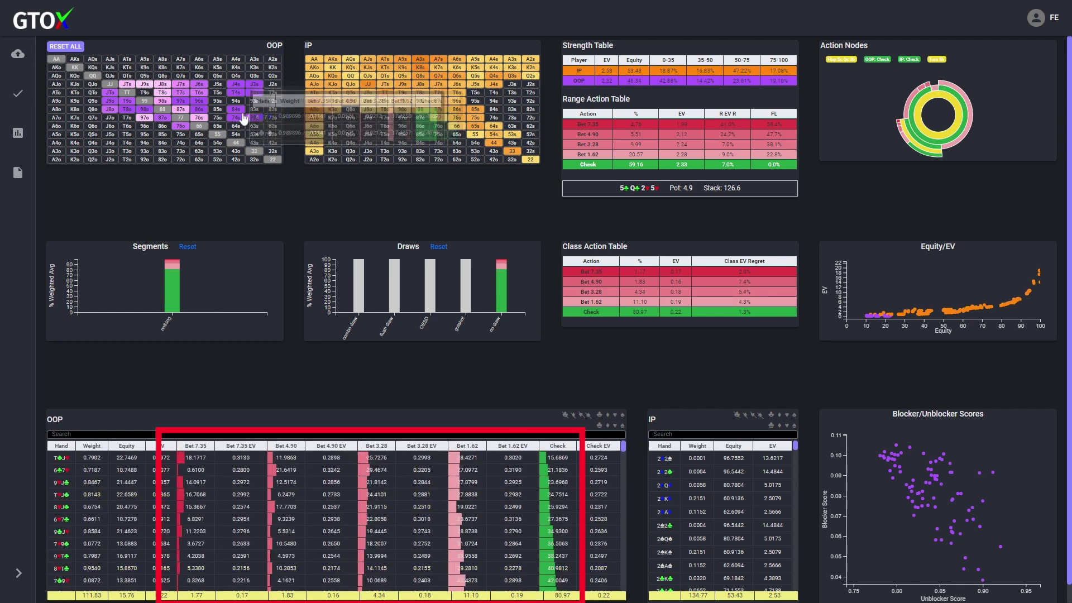
Inspect the action frequencies of suited no draw hands such as T8s and J9s in the OOP range, and reset the Draws chart filter.
{"action": "mouse_move", "coordinate": [238, 112]}
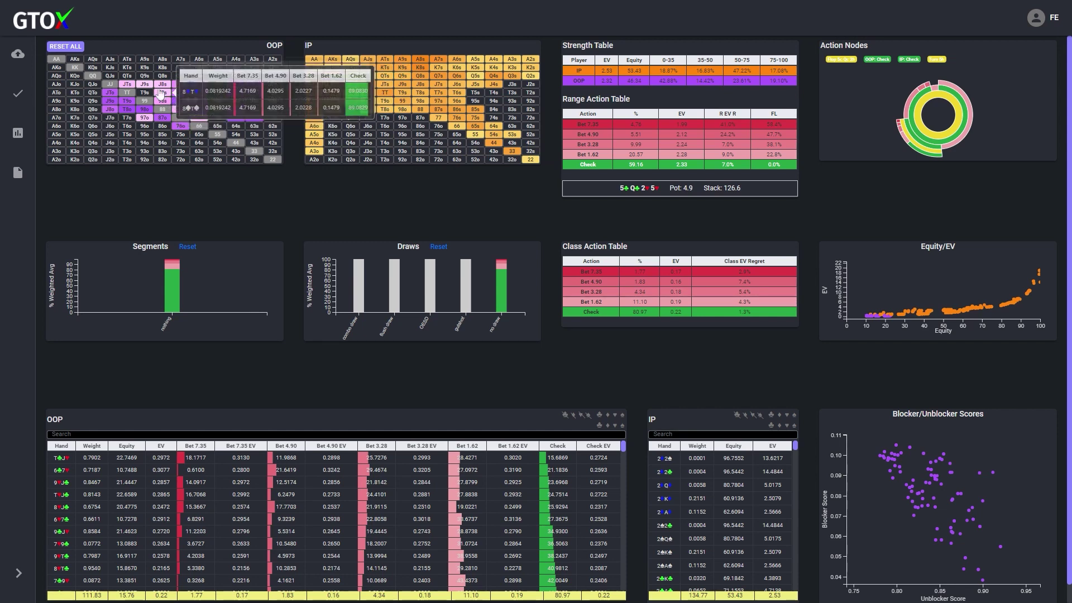
{"action": "mouse_move", "coordinate": [146, 119]}
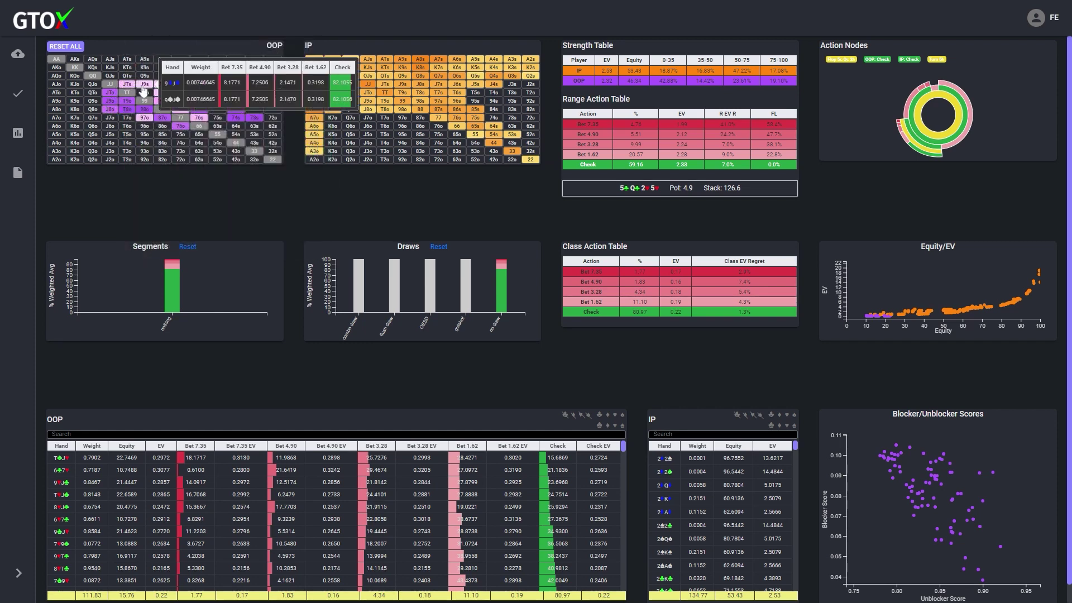
{"action": "left_click", "coordinate": [439, 247]}
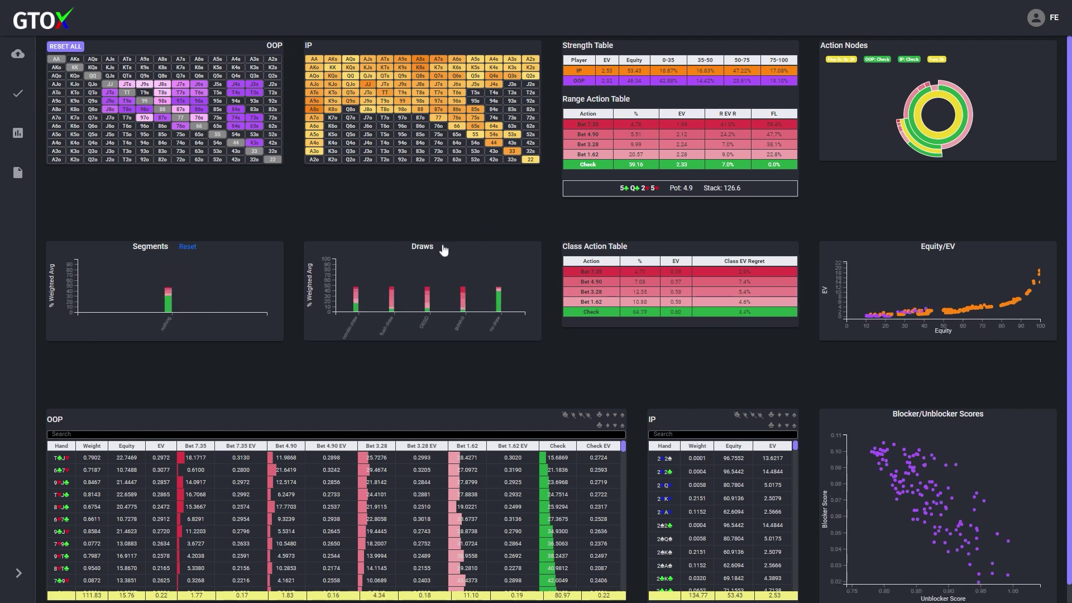